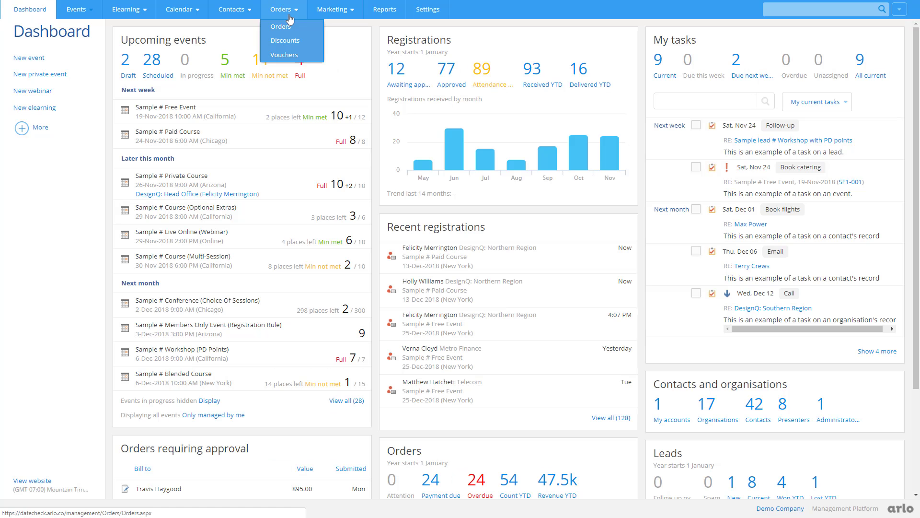
# Open order ORD-56 from the Orders list and show its 4 sent messages.
pyautogui.click(297, 30)
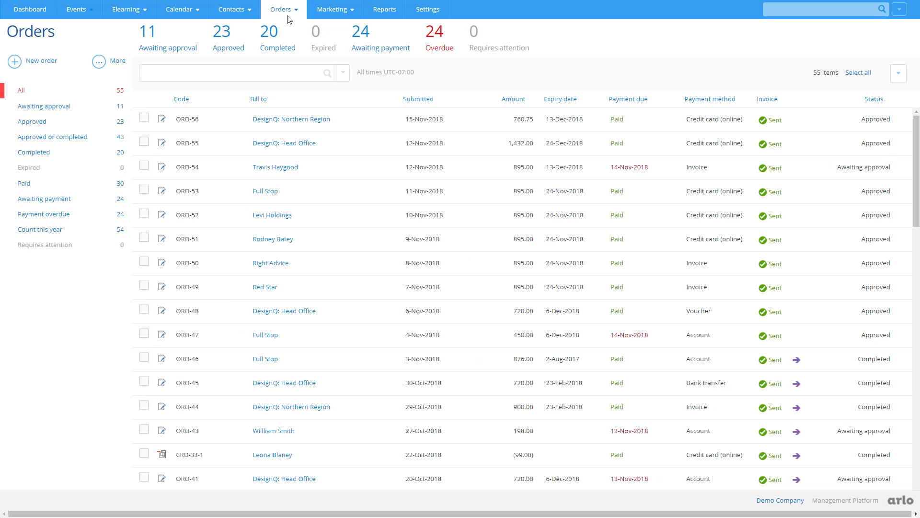
pyautogui.click(290, 128)
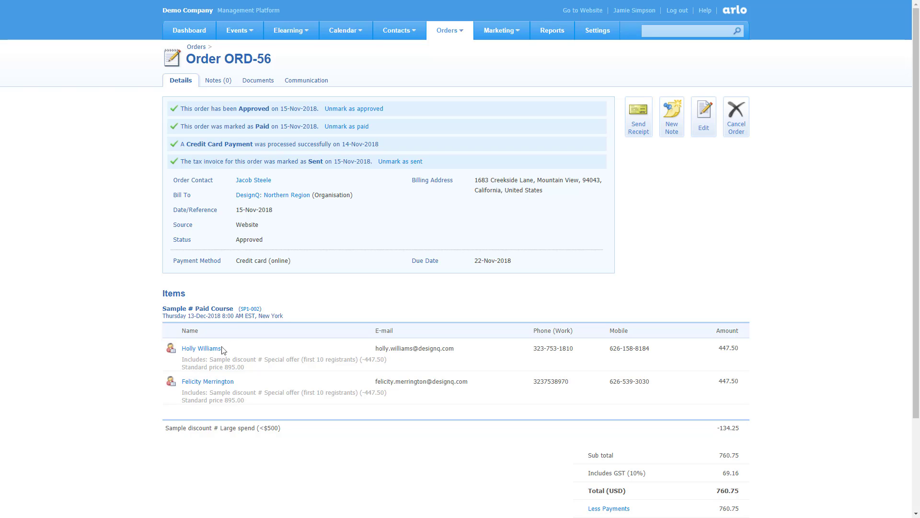
pyautogui.click(311, 84)
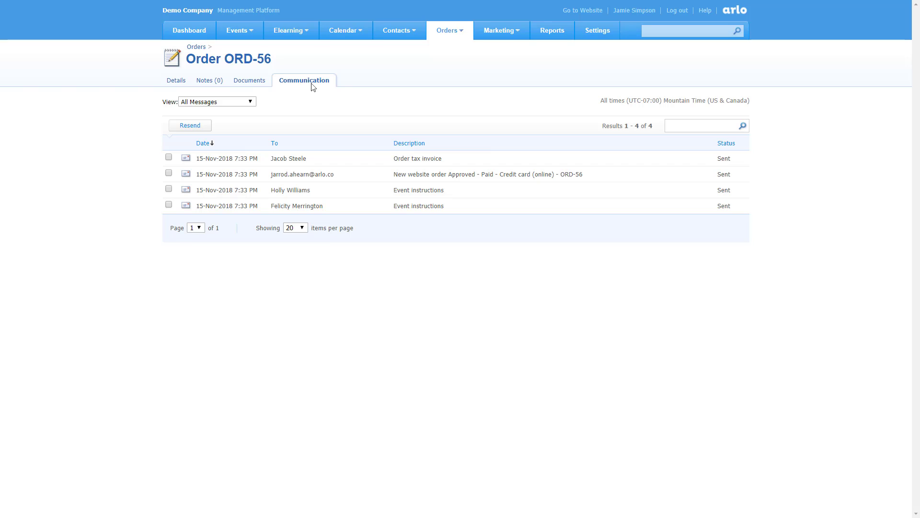
# Download the invoice PDF attached to the Order tax invoice email.
pyautogui.click(339, 159)
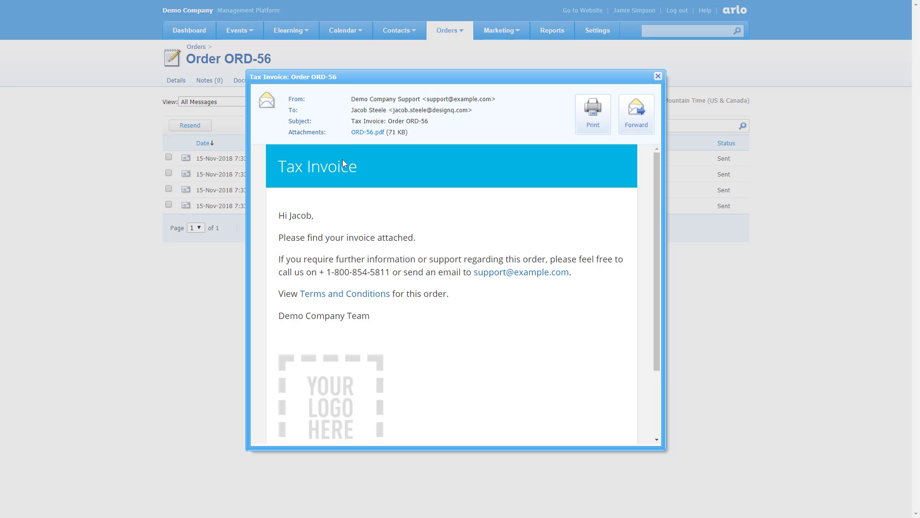
pyautogui.click(373, 133)
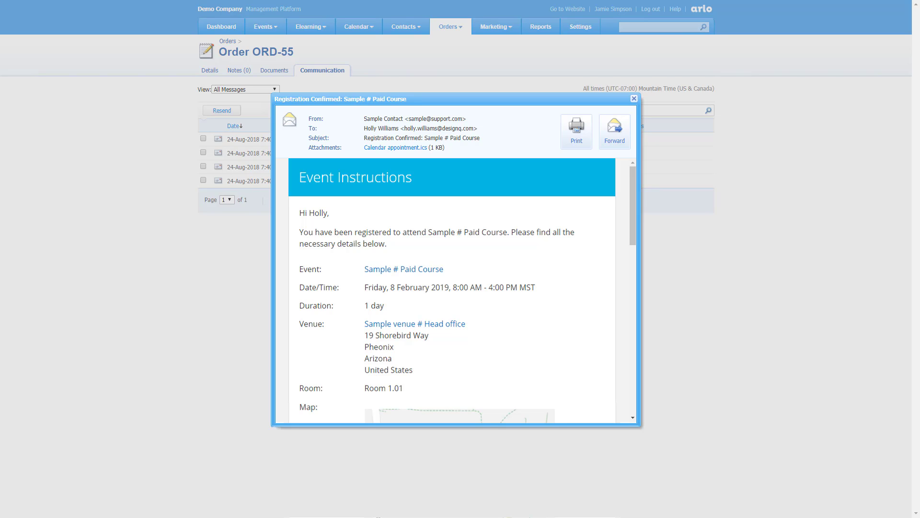
pyautogui.scroll(-5, 451, 290)
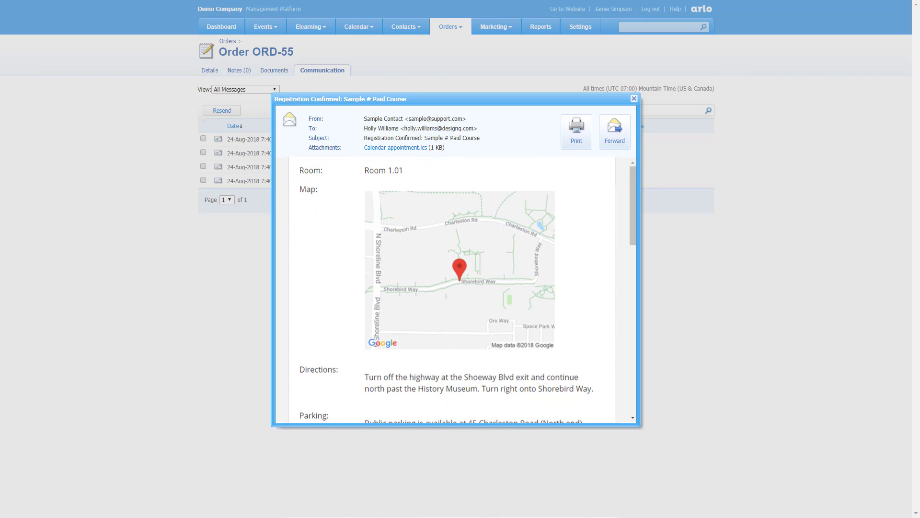
pyautogui.scroll(-4, 451, 289)
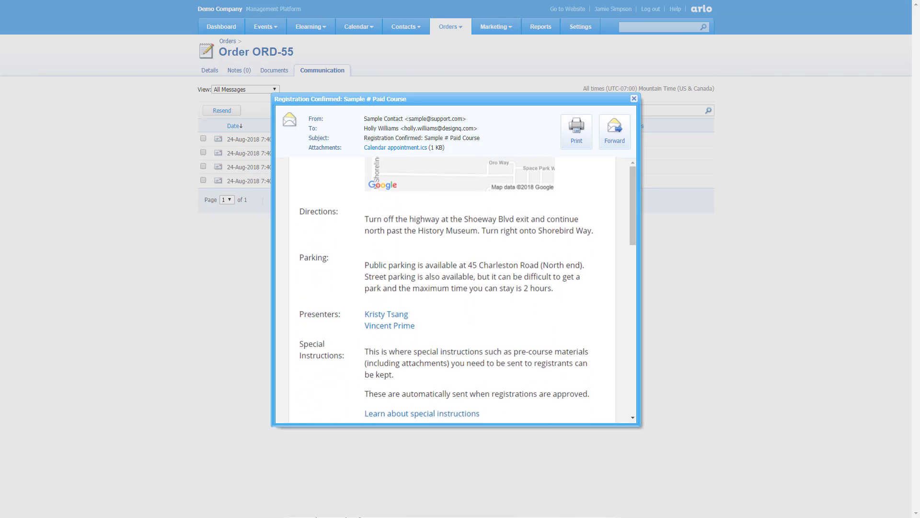
pyautogui.scroll(-4, 452, 290)
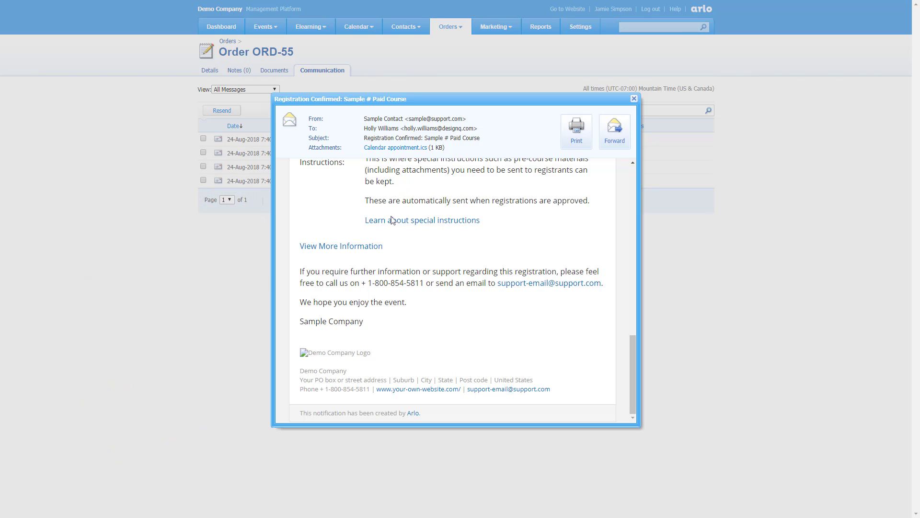
# Download Calendar appointment.ics from the Event instructions email and open it in Outlook.
pyautogui.click(334, 246)
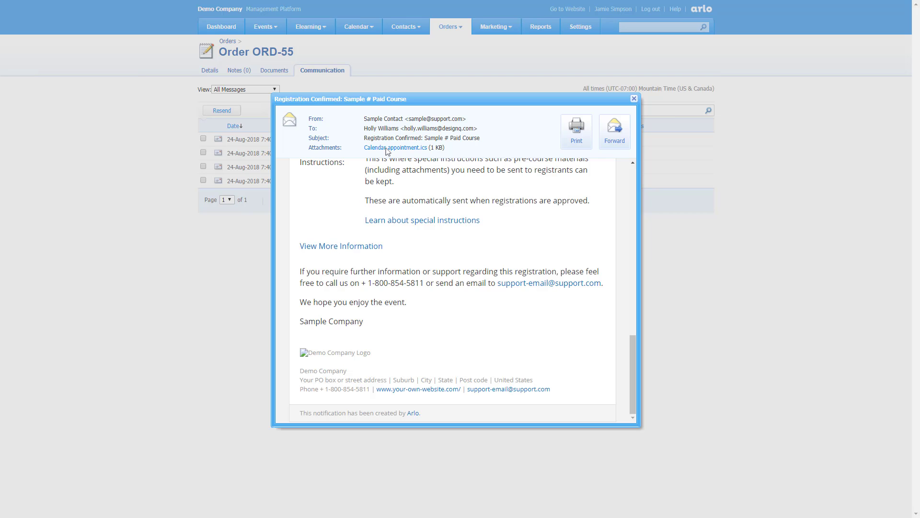
pyautogui.click(387, 148)
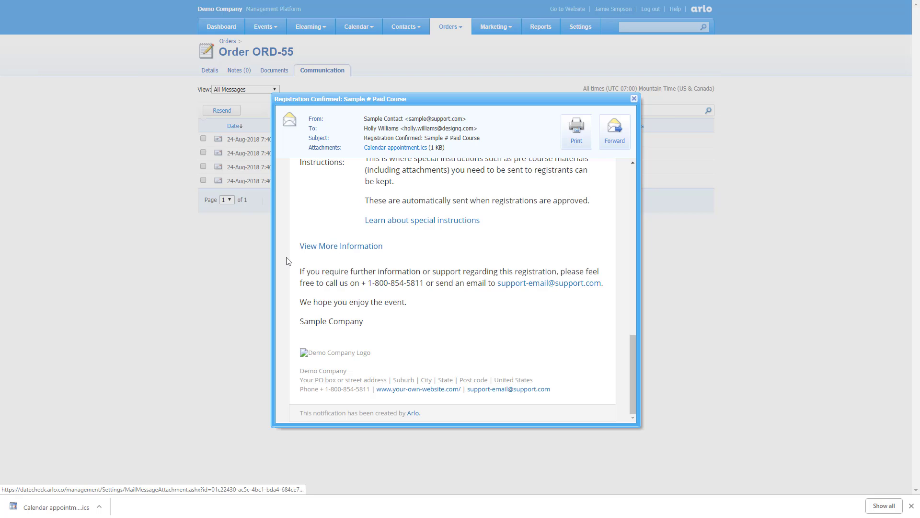
pyautogui.click(66, 511)
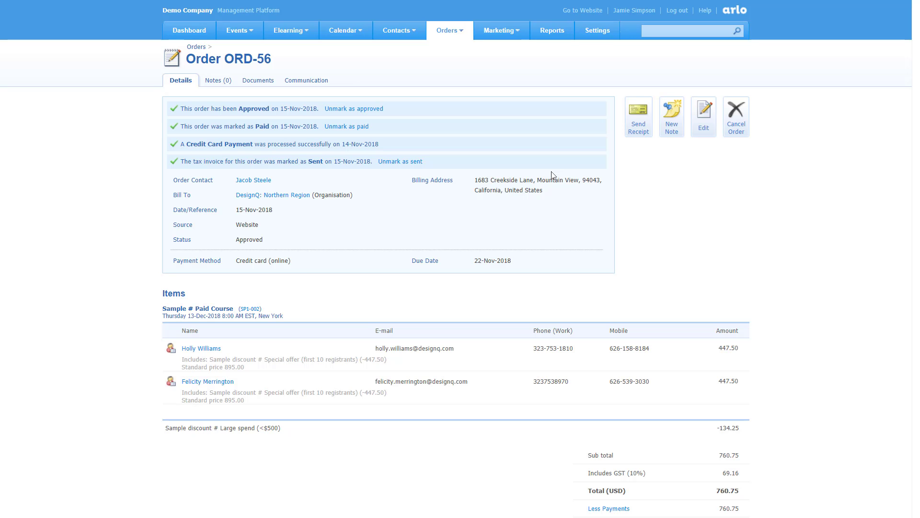
# Export the orders and filter the list to the 11 orders awaiting approval.
pyautogui.scroll(-3, 551, 175)
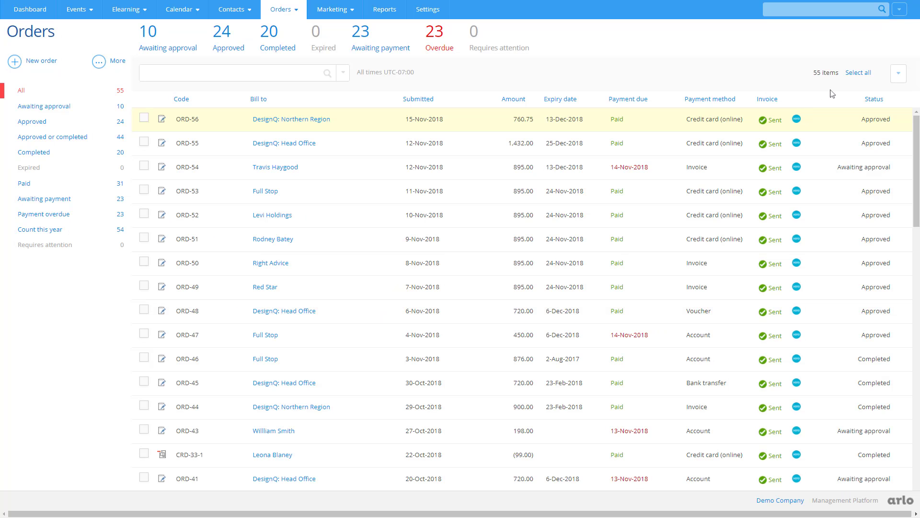
pyautogui.click(857, 74)
pyautogui.click(847, 124)
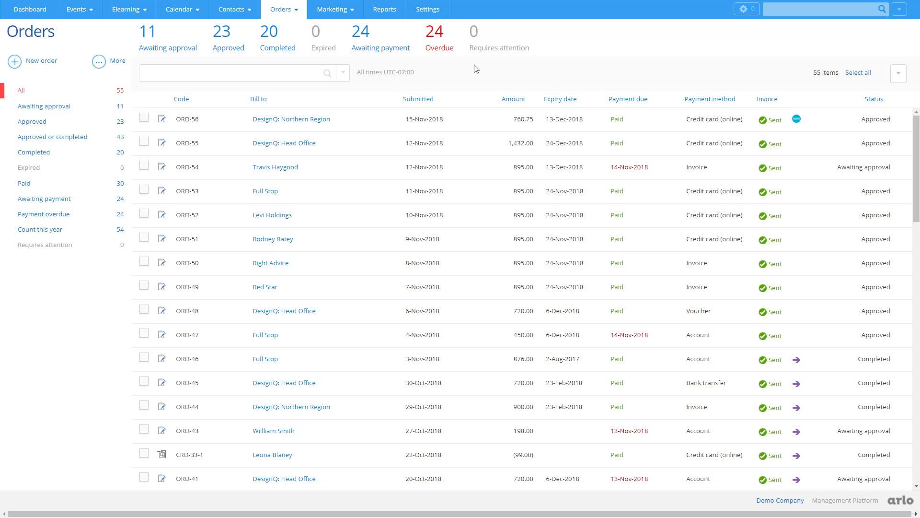
pyautogui.click(363, 37)
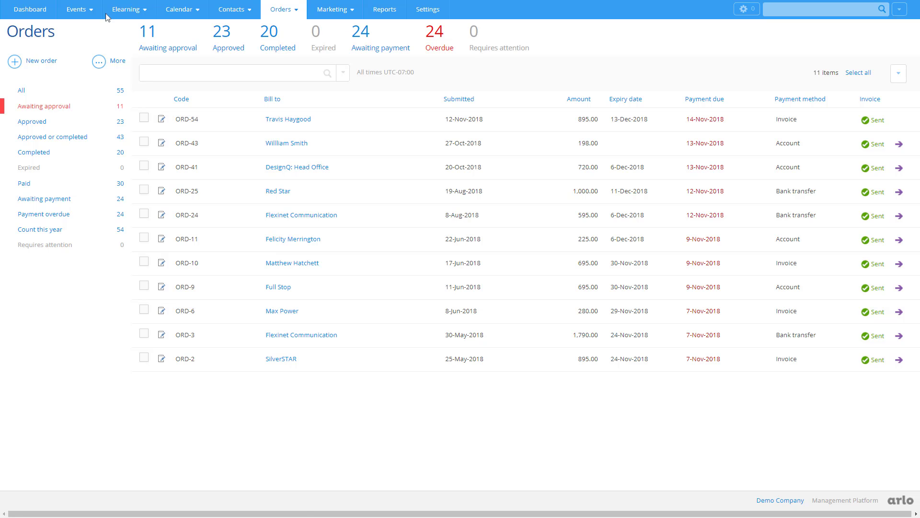
# Add the note 'Felicity will be 5 minutes late.' to Sample # Paid Course.
pyautogui.click(92, 29)
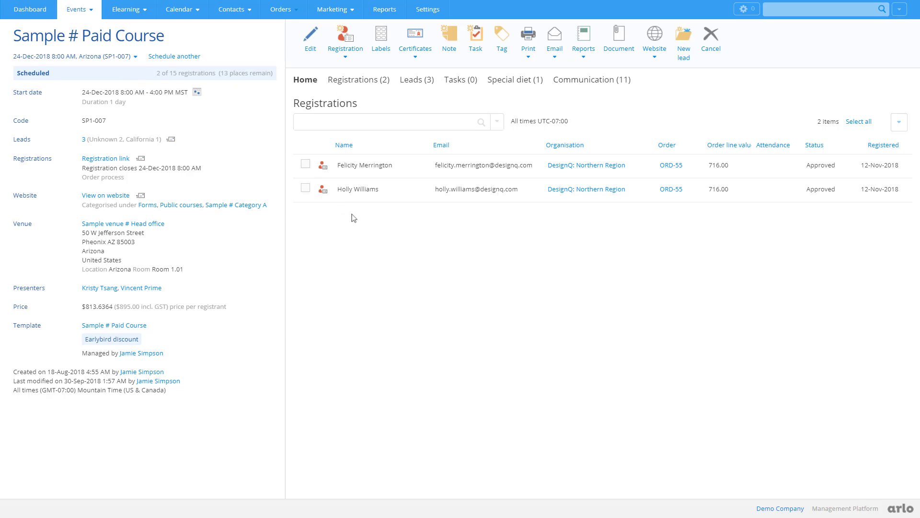
pyautogui.click(447, 46)
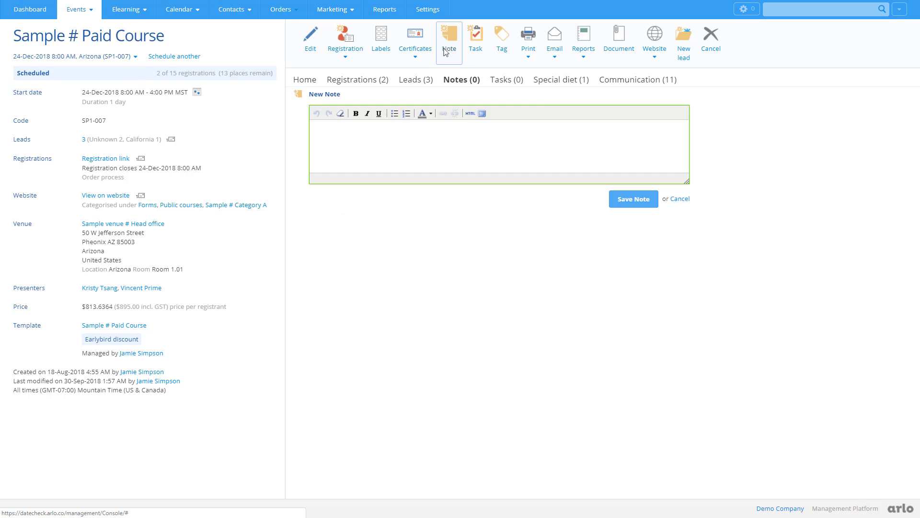
pyautogui.click(336, 135)
pyautogui.write('Felicity will be 5 minutes late.')
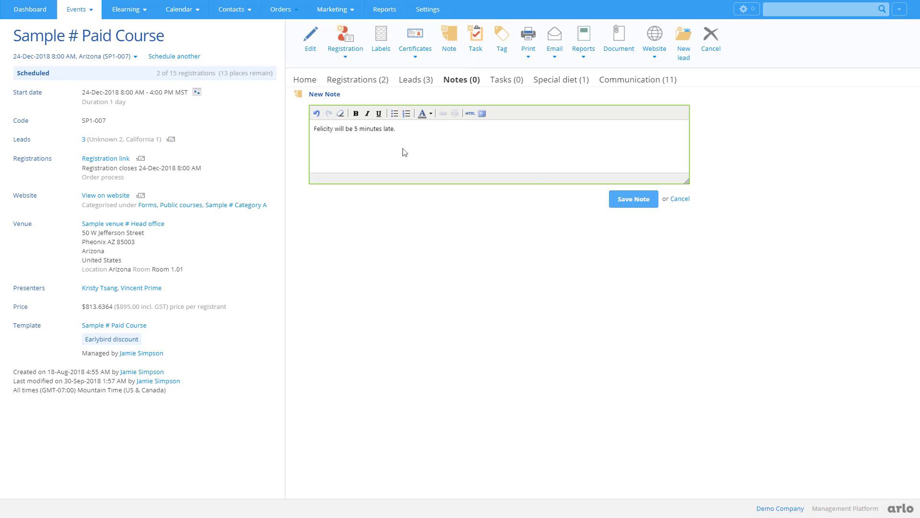
pyautogui.click(633, 200)
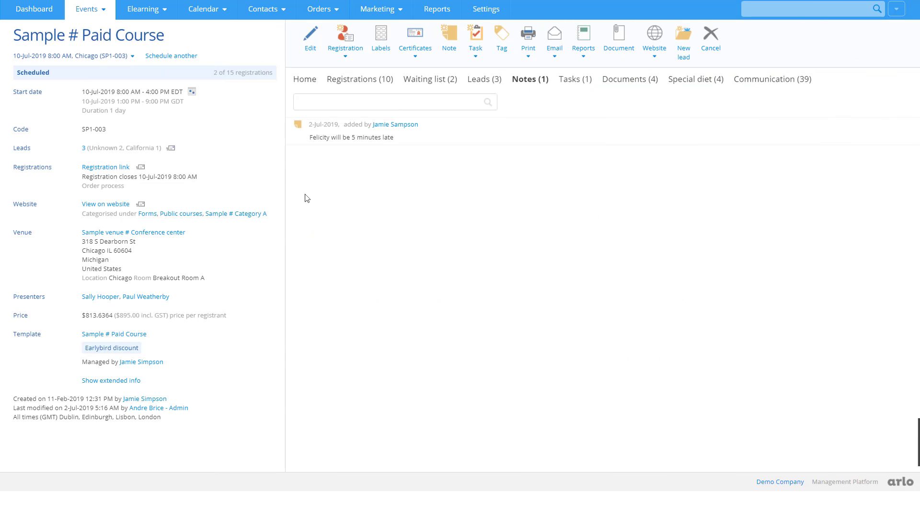
# Apply the General tasks set and complete the Confirm numbers with venue task.
pyautogui.click(476, 34)
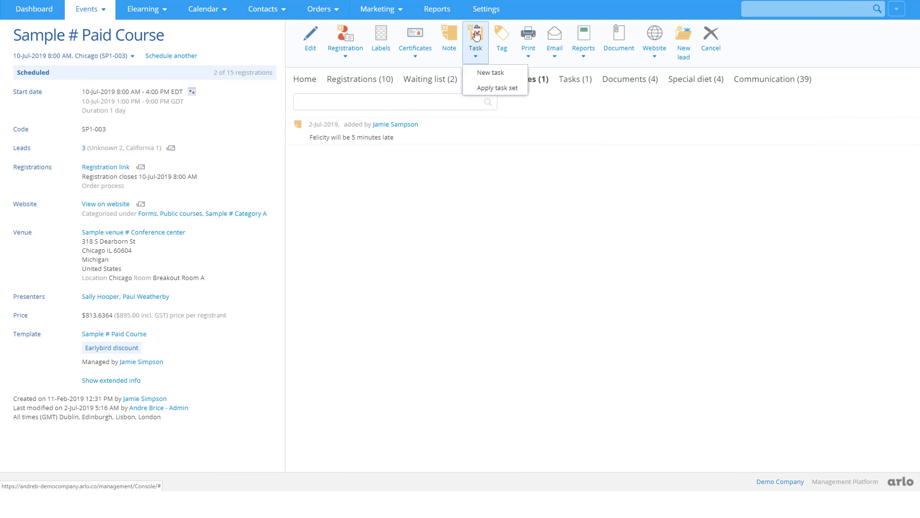
pyautogui.click(478, 88)
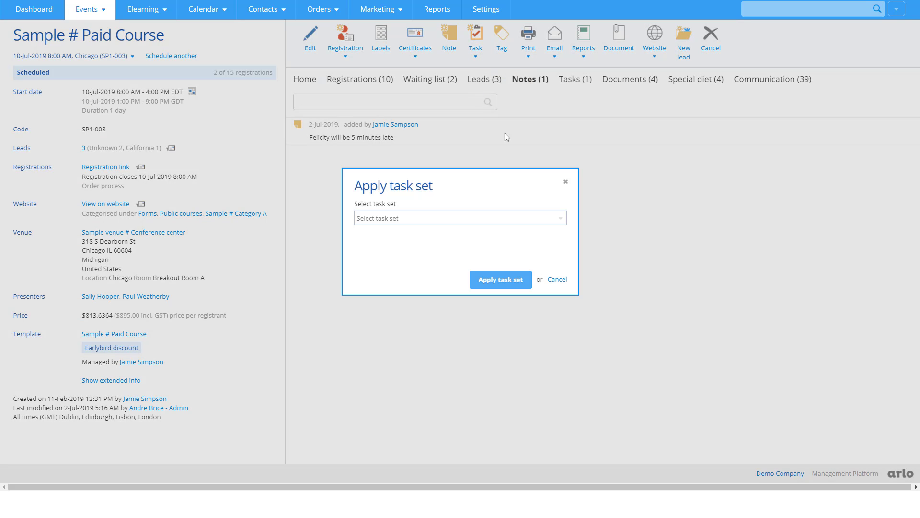
pyautogui.click(561, 220)
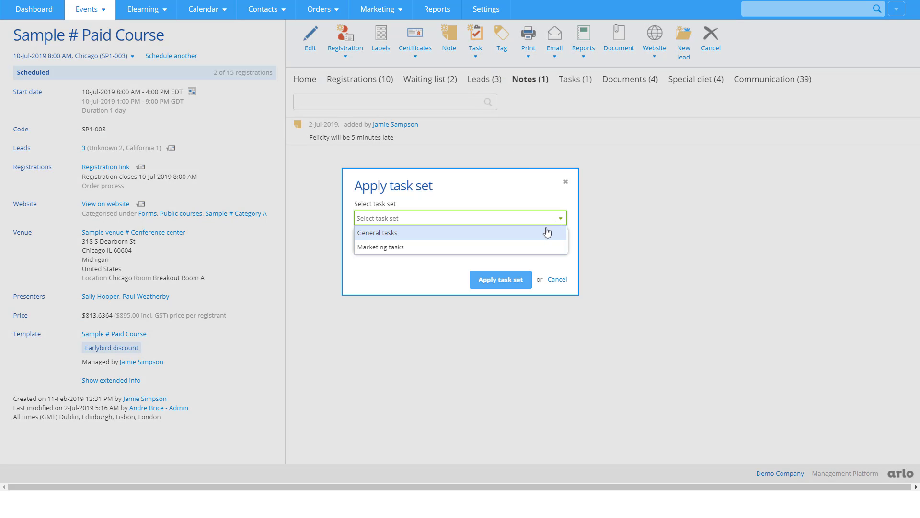
pyautogui.click(543, 234)
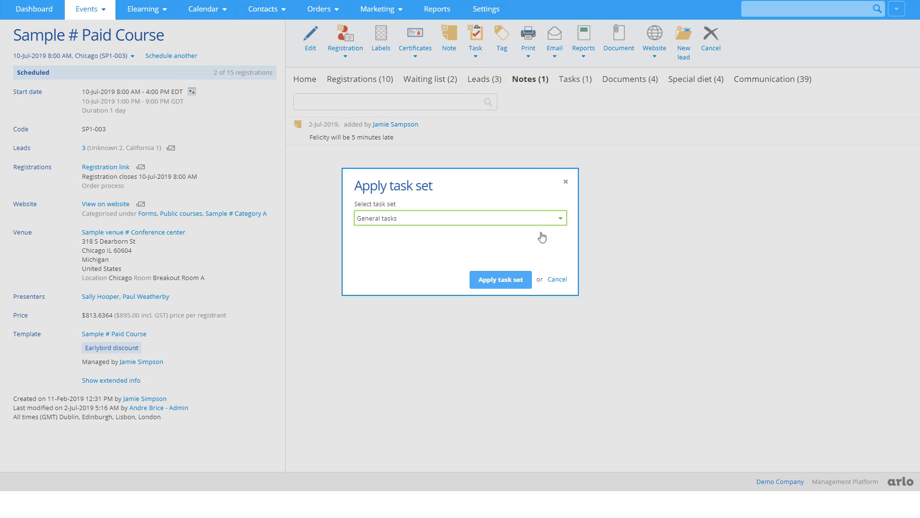
pyautogui.click(521, 279)
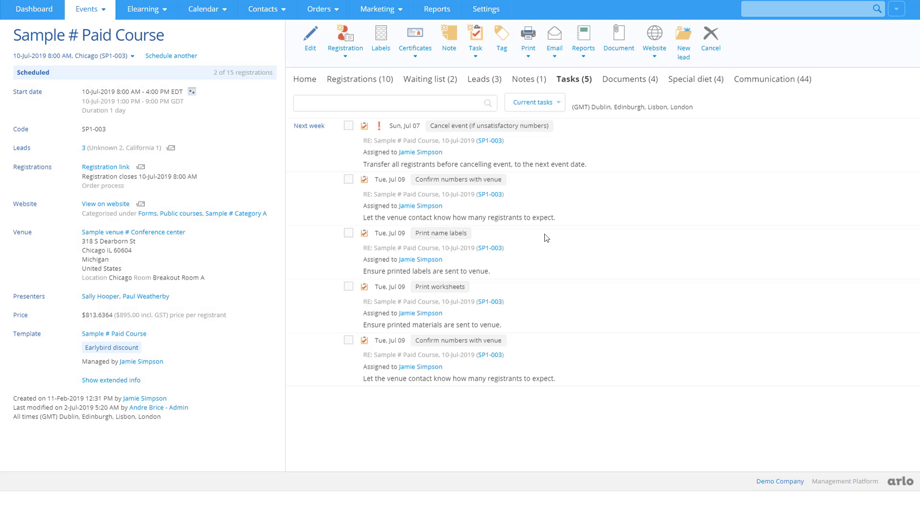
pyautogui.click(349, 179)
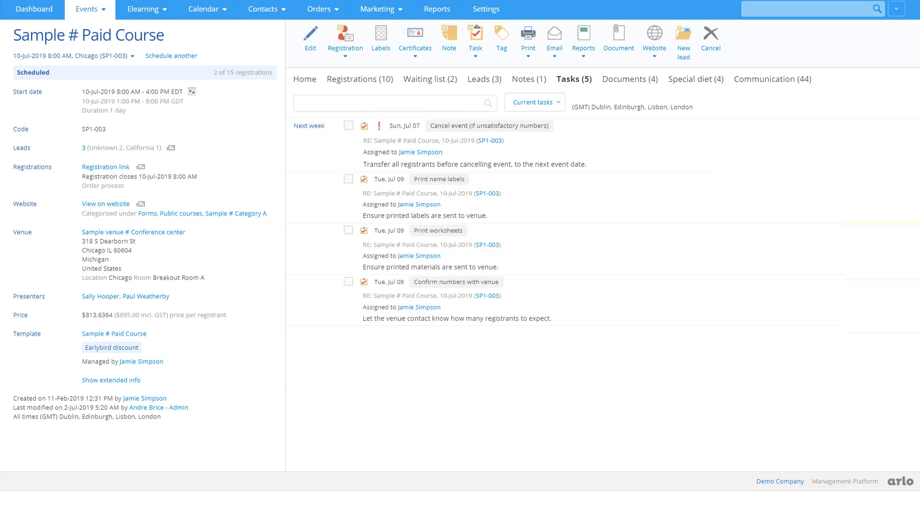
# Print registrant name labels using the Avery L7165 template.
pyautogui.click(381, 36)
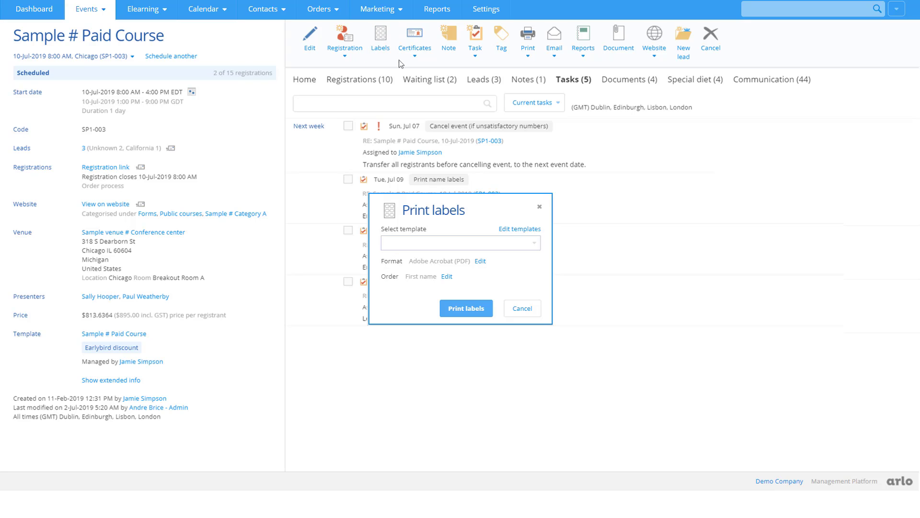
pyautogui.click(531, 243)
pyautogui.click(510, 257)
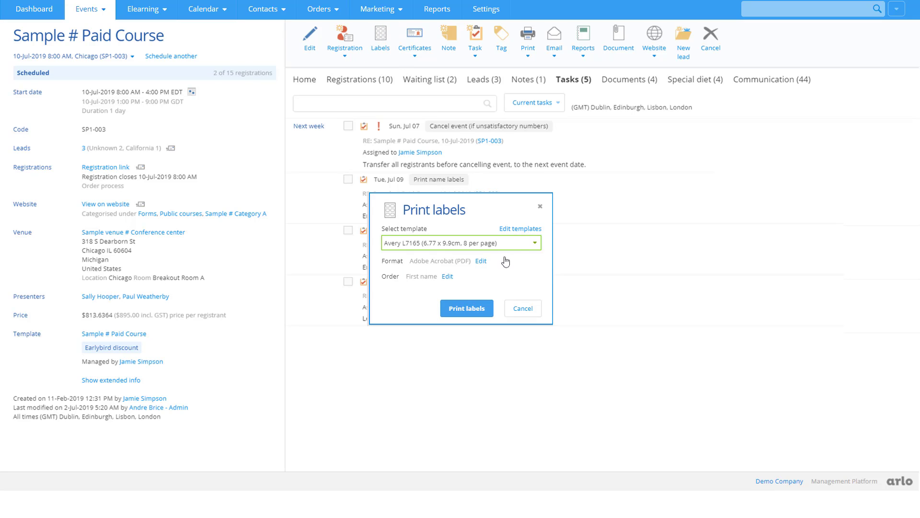
pyautogui.click(469, 307)
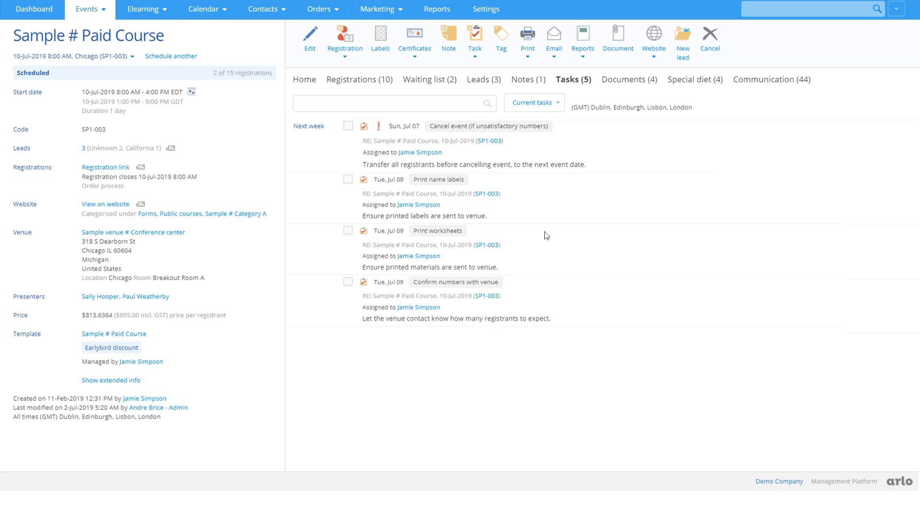
# Start an email to the event's registrants, then open the event for editing.
pyautogui.click(555, 39)
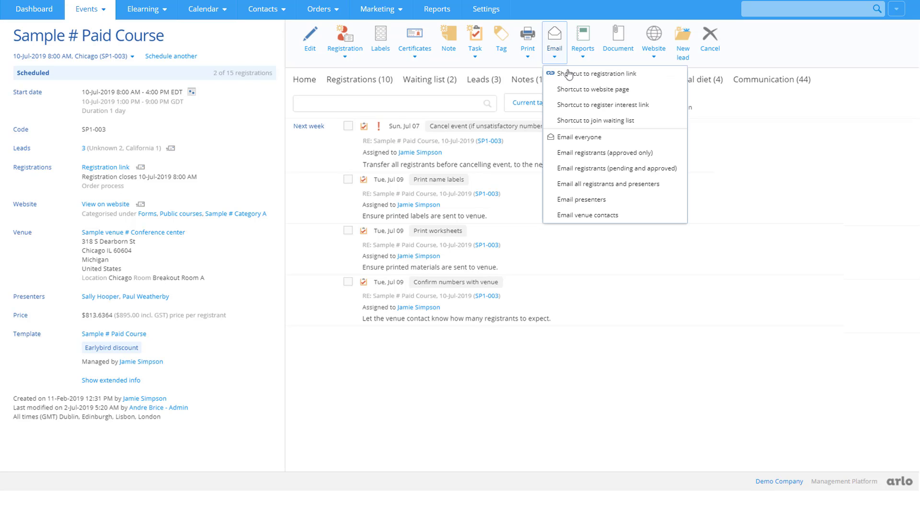
pyautogui.click(609, 184)
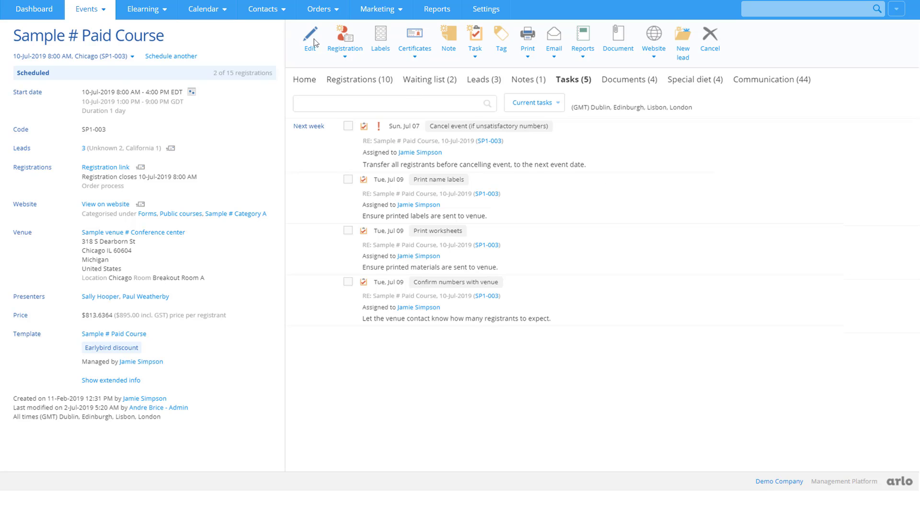
pyautogui.click(310, 38)
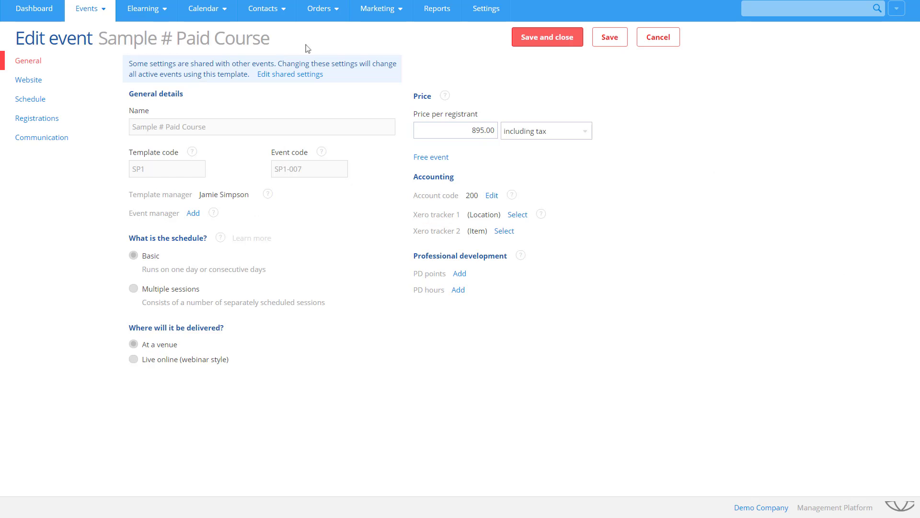
# Change the start date to 25-Dec-2018 and save, notifying everyone of the change.
pyautogui.click(32, 101)
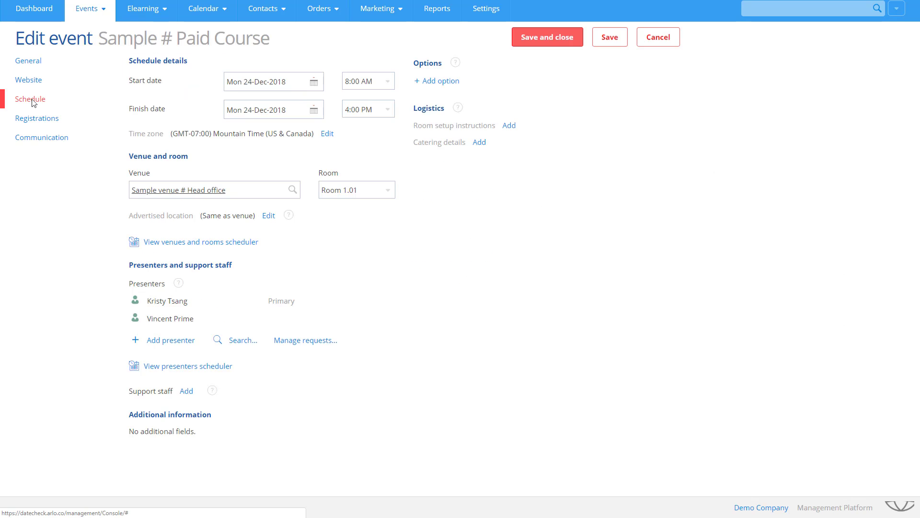
pyautogui.click(314, 85)
pyautogui.click(269, 194)
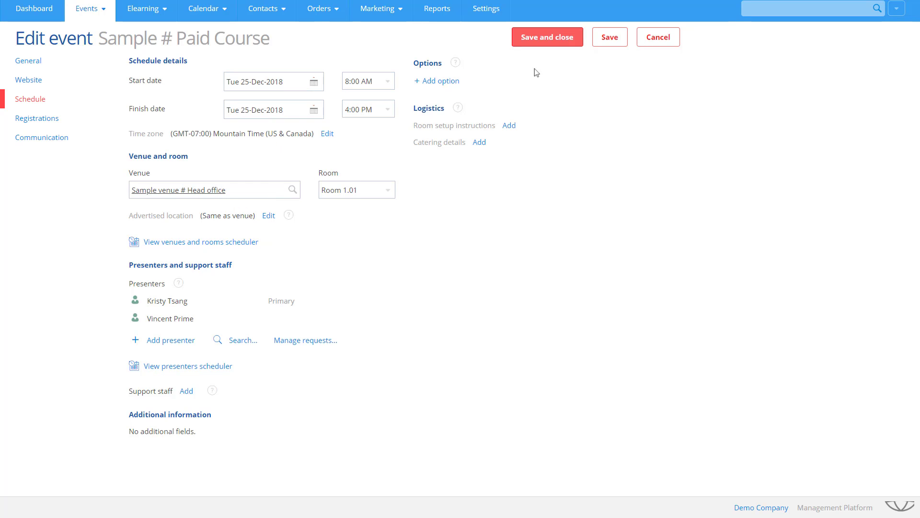
pyautogui.click(610, 39)
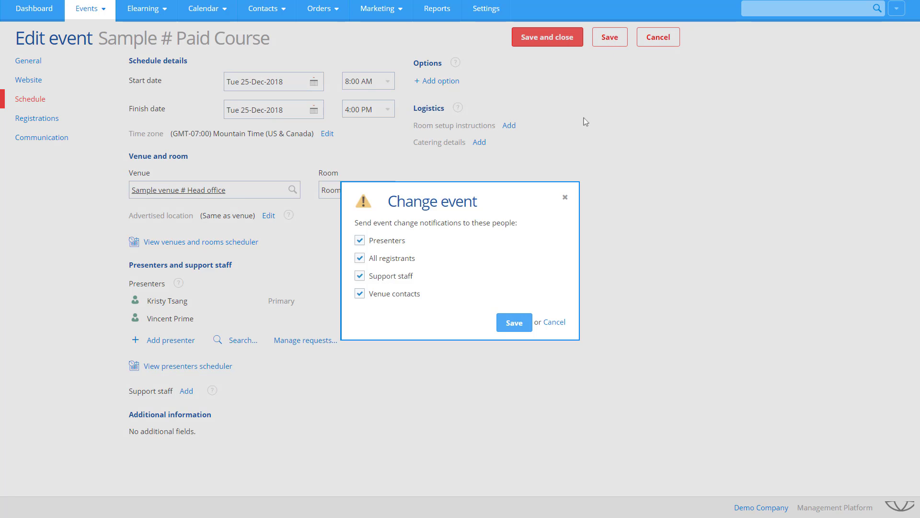
pyautogui.click(514, 322)
# Preview a registrant's event-changed email and open its calendar update .ics.
pyautogui.click(641, 82)
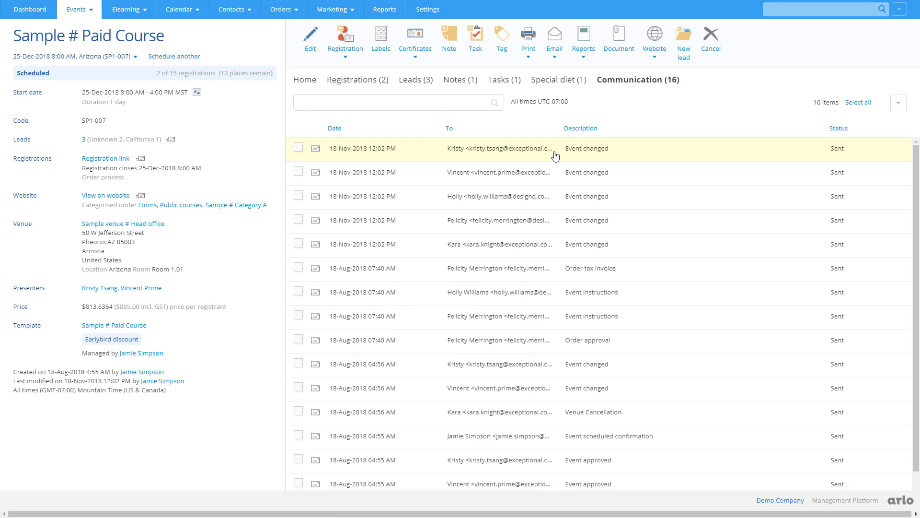
pyautogui.click(547, 218)
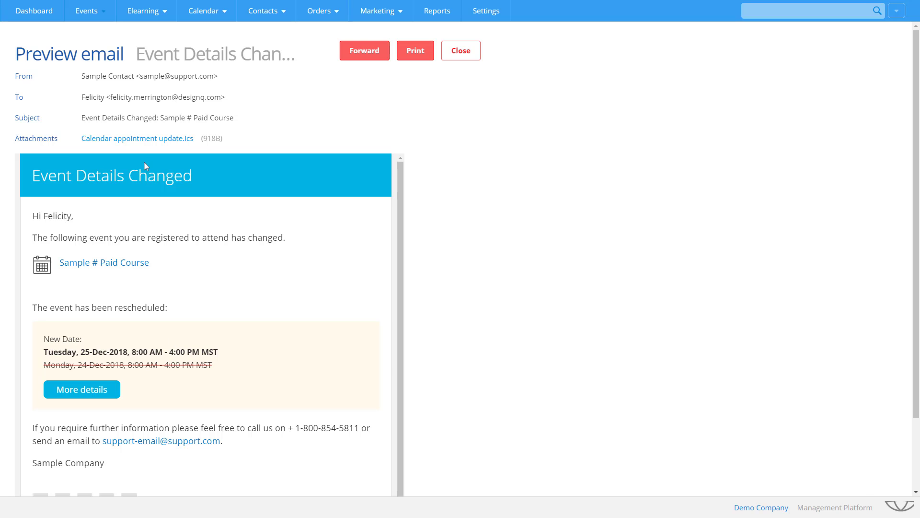
pyautogui.click(138, 138)
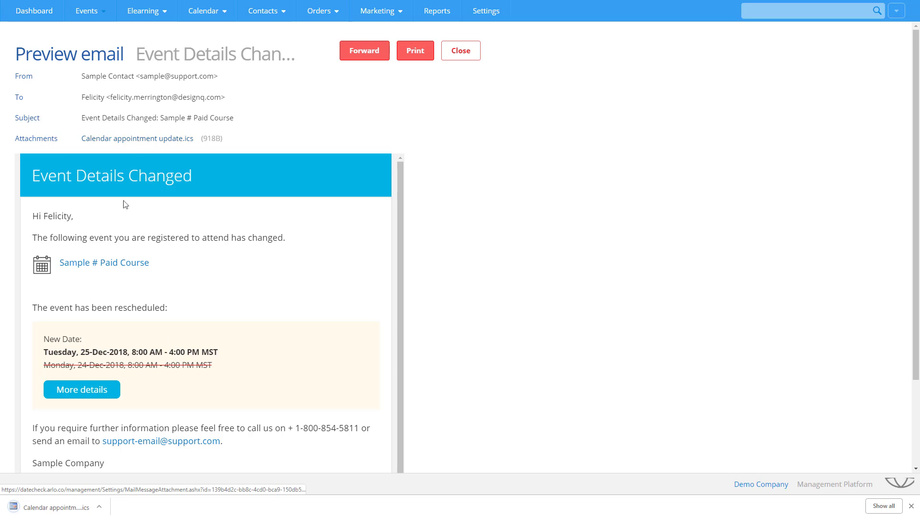
pyautogui.click(48, 506)
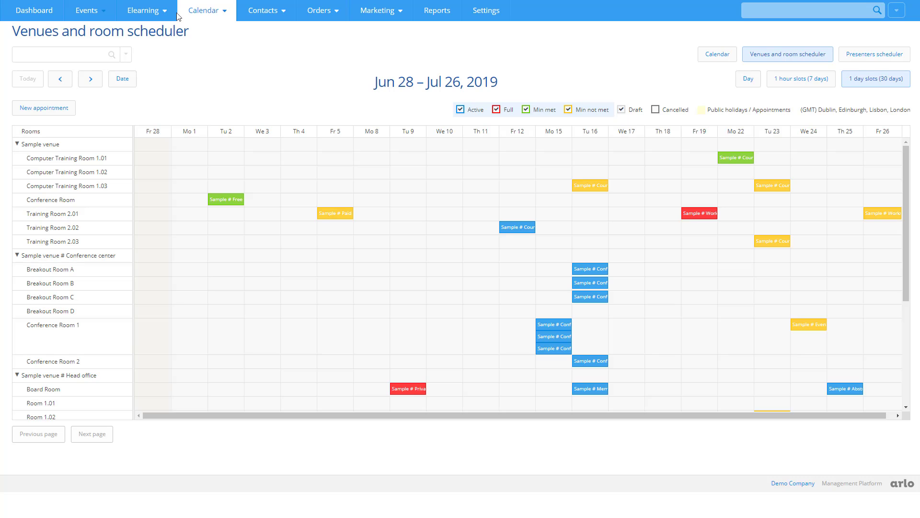
# Filter the room scheduler to city Mountain View and capacity 15.
pyautogui.click(19, 54)
pyautogui.write('mountain view')
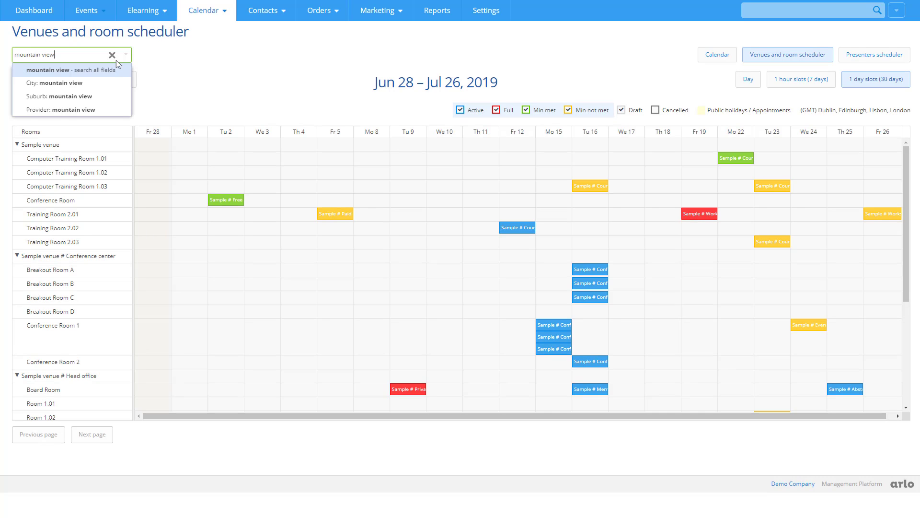
pyautogui.click(33, 82)
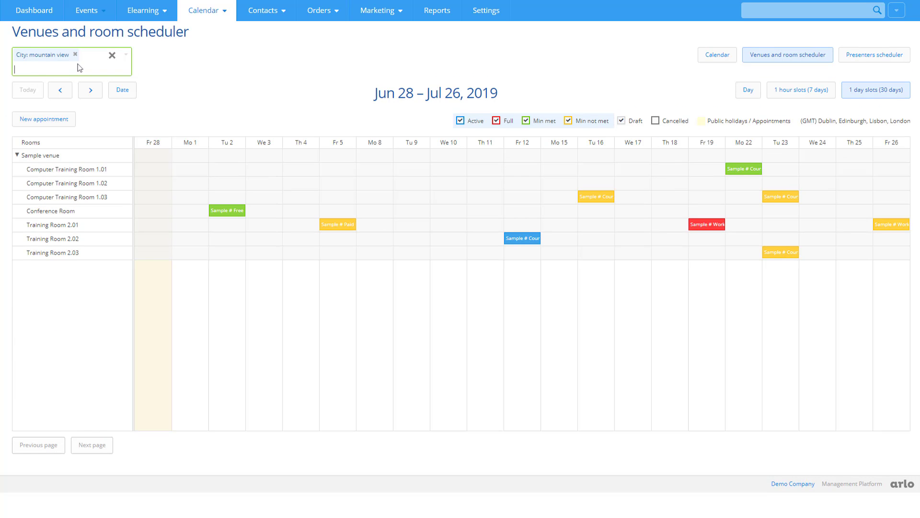
pyautogui.click(123, 55)
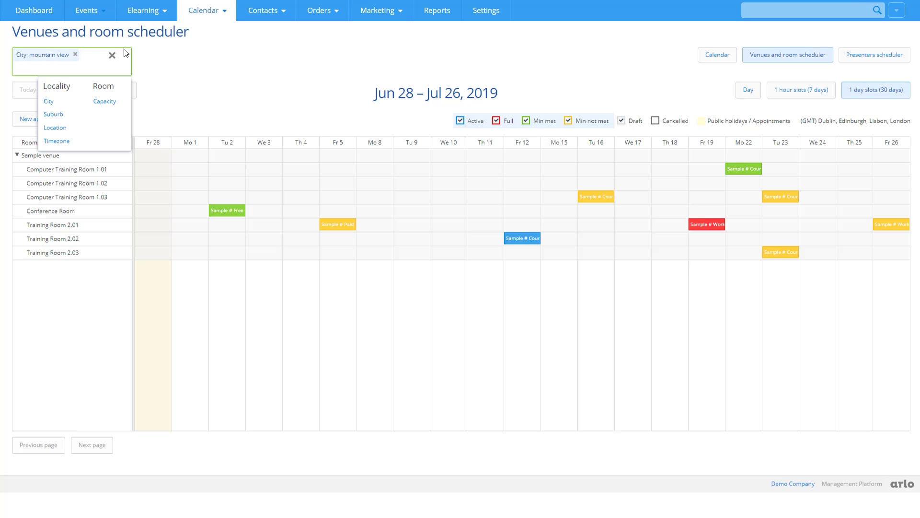
pyautogui.click(103, 102)
pyautogui.click(378, 274)
pyautogui.click(453, 313)
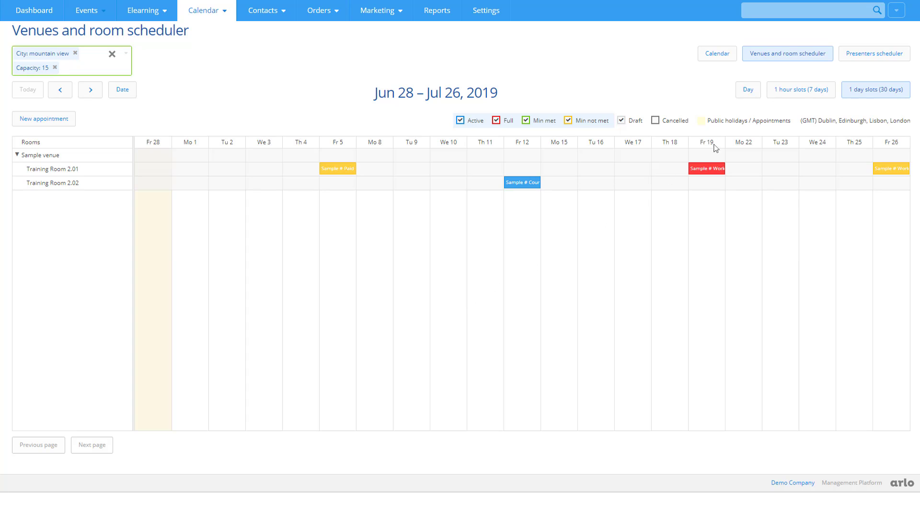
# Create and save a new appointment in the Presenters scheduler.
pyautogui.click(866, 53)
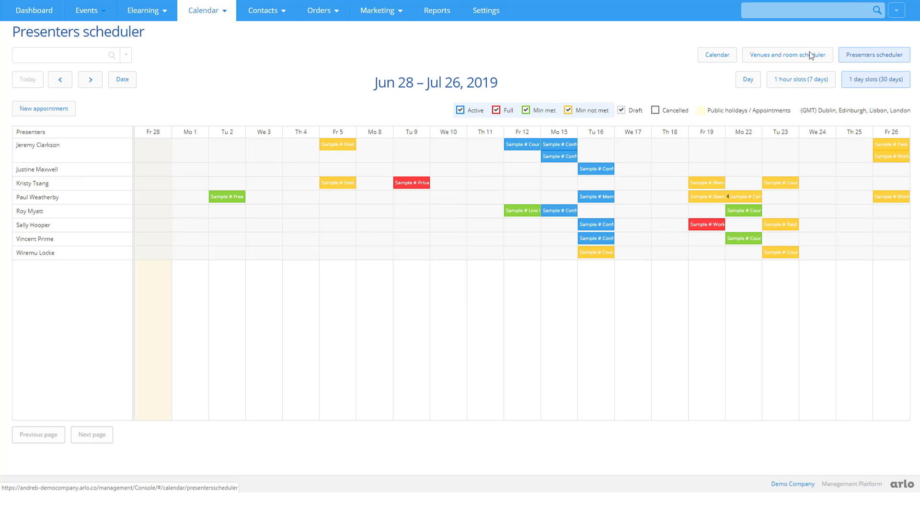
pyautogui.click(49, 105)
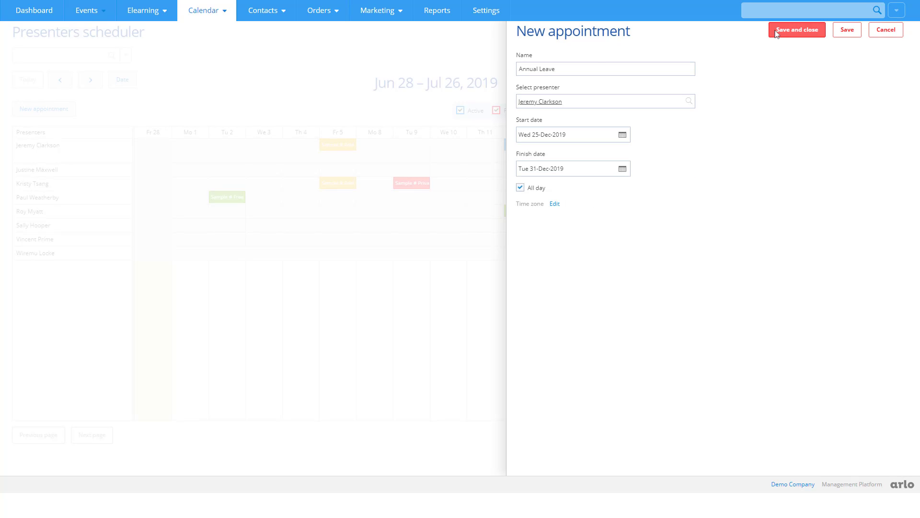
pyautogui.click(789, 30)
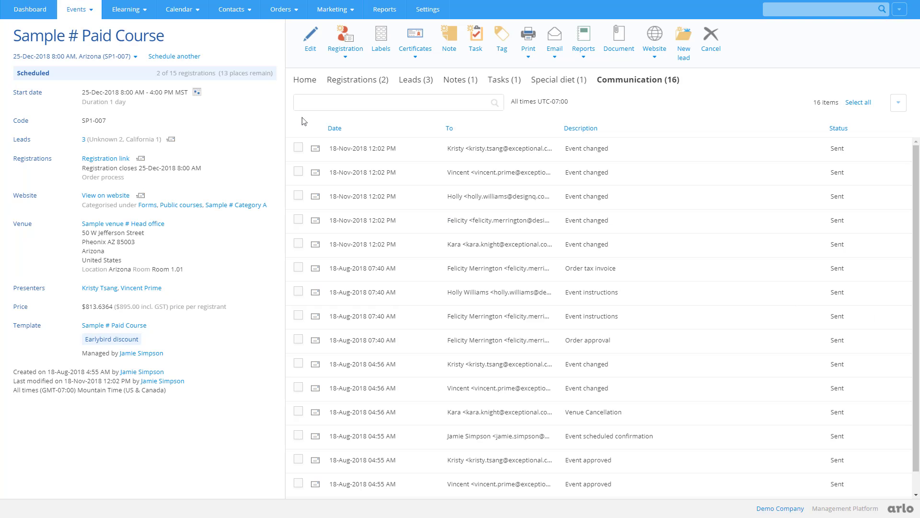
# Schedule another Sample # Paid Course session starting Thursday 22-Nov-2018 and review it.
pyautogui.click(133, 57)
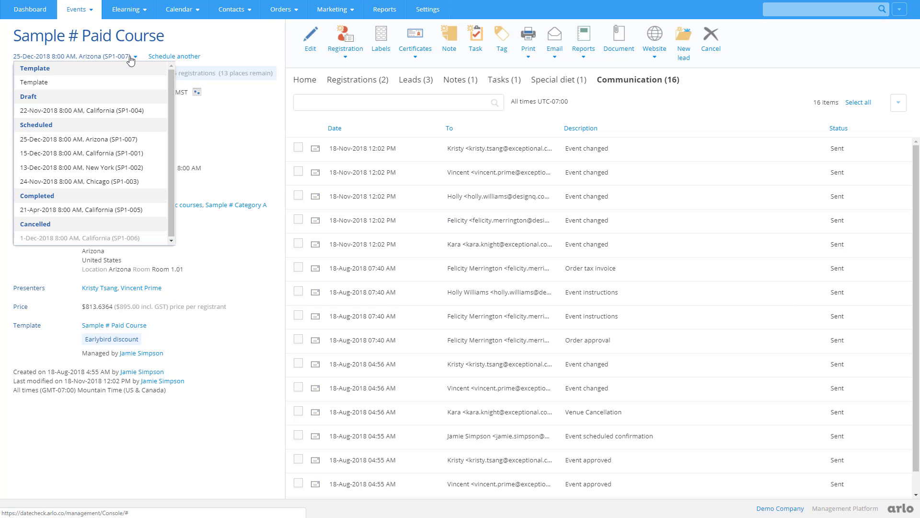
pyautogui.click(131, 59)
pyautogui.click(178, 58)
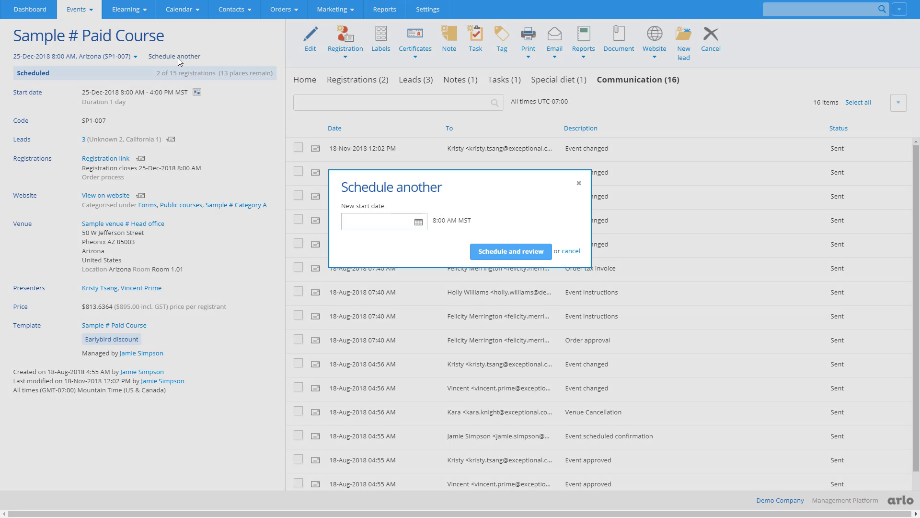
pyautogui.click(419, 222)
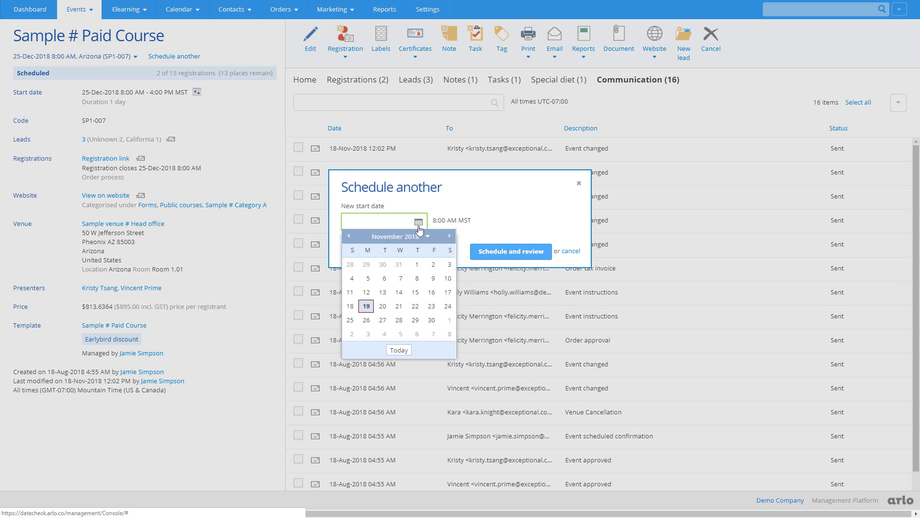
pyautogui.click(416, 305)
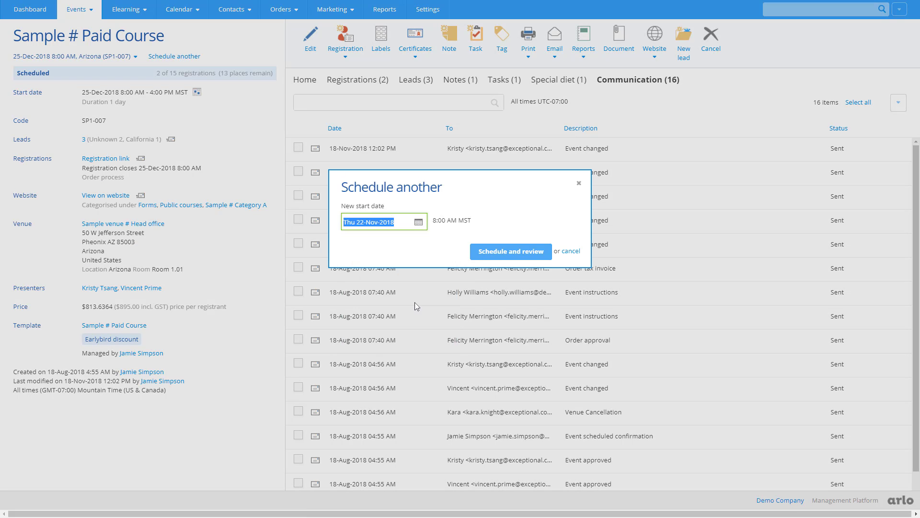
pyautogui.click(510, 256)
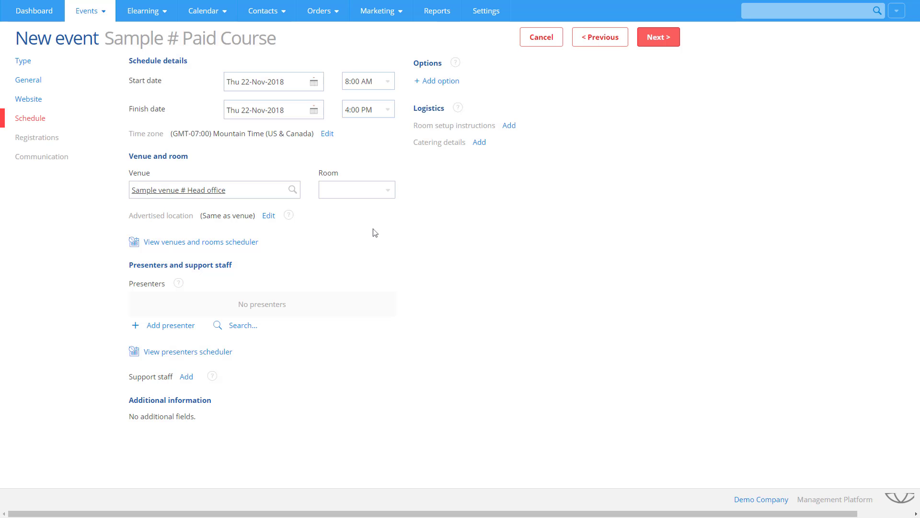
# Enter a presenter's name and try adding them to the session.
pyautogui.click(174, 327)
pyautogui.click(168, 360)
pyautogui.write('Jeremy Clarkson')
pyautogui.click(376, 363)
# Search presenters filtered by the Skills: Marketing tag and select one.
pyautogui.click(242, 326)
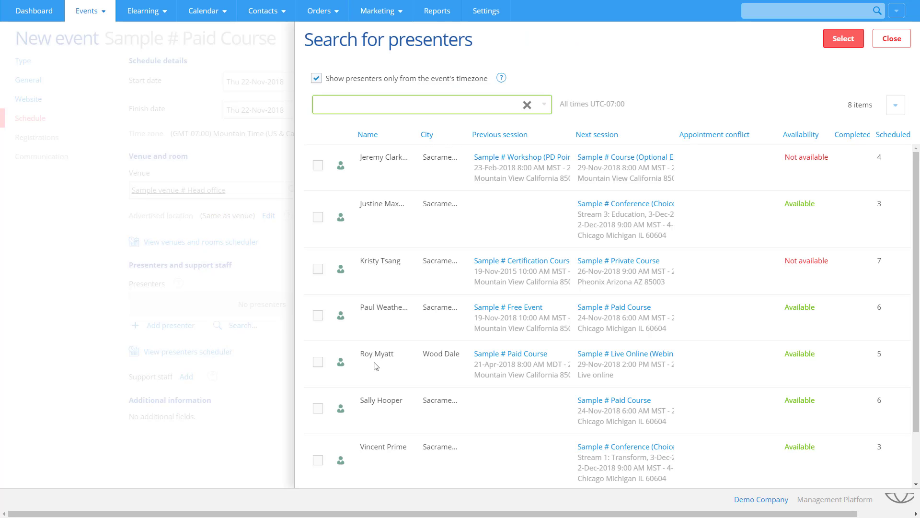
pyautogui.click(544, 104)
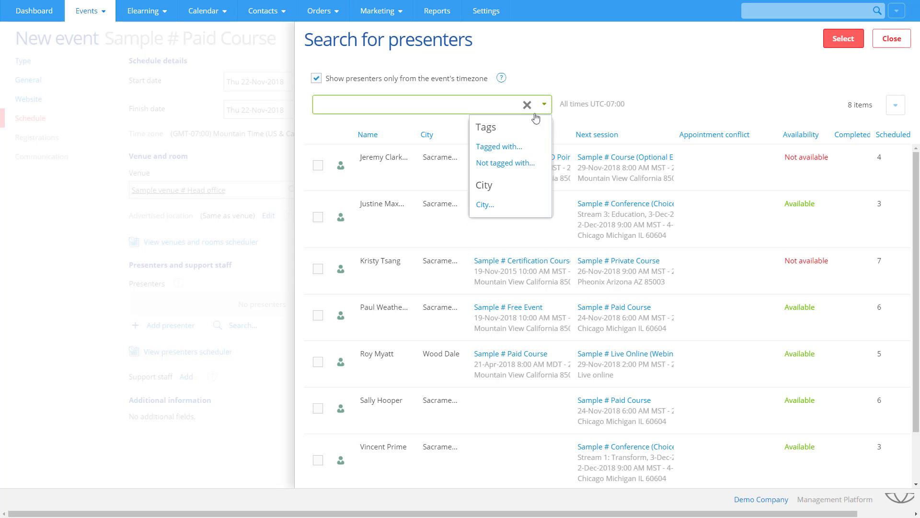
pyautogui.click(502, 147)
pyautogui.click(359, 285)
pyautogui.click(475, 386)
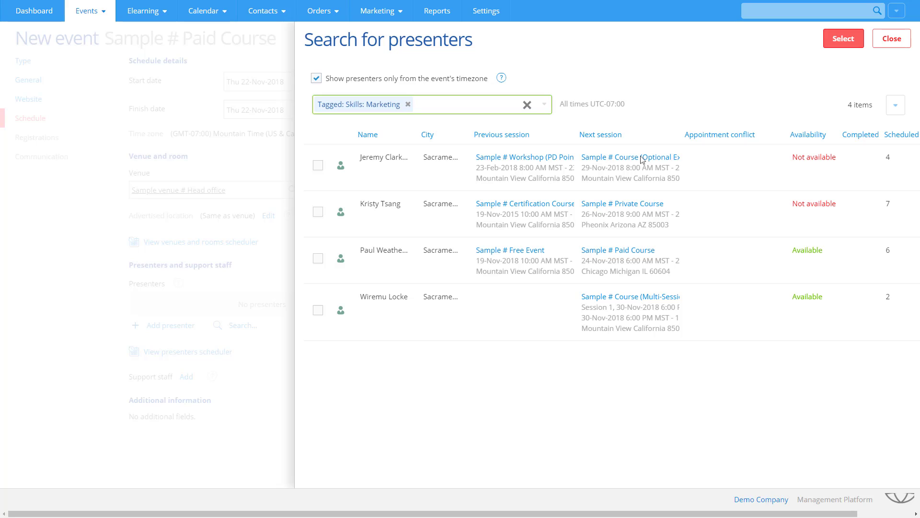
pyautogui.click(886, 43)
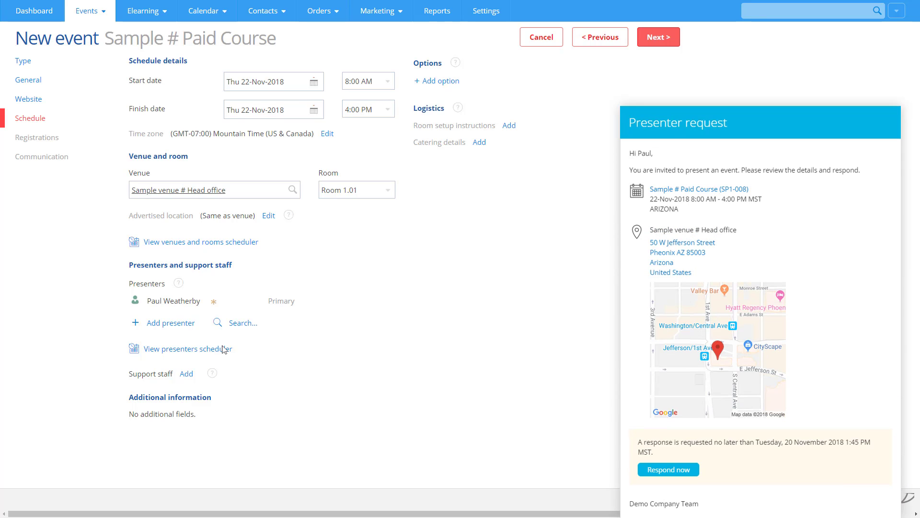
# Accept the presenter request from the email and send the response now.
pyautogui.click(661, 470)
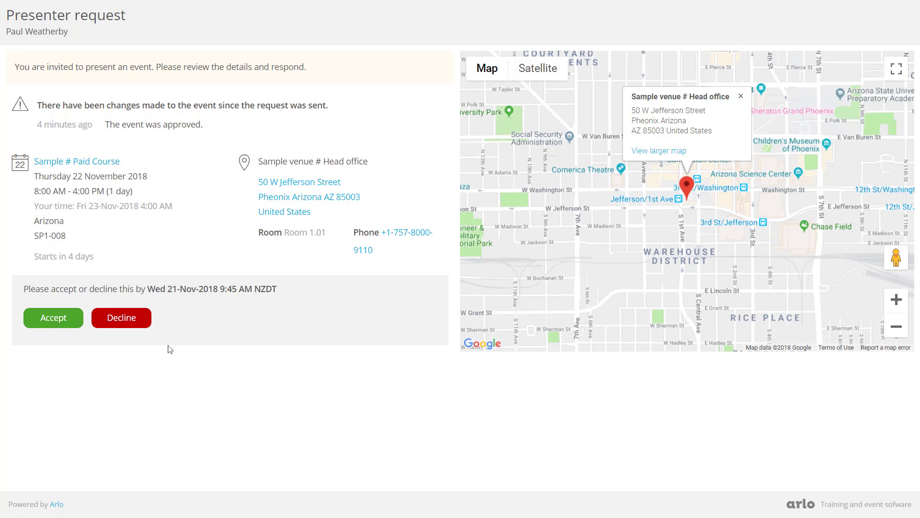
pyautogui.click(59, 325)
pyautogui.click(72, 344)
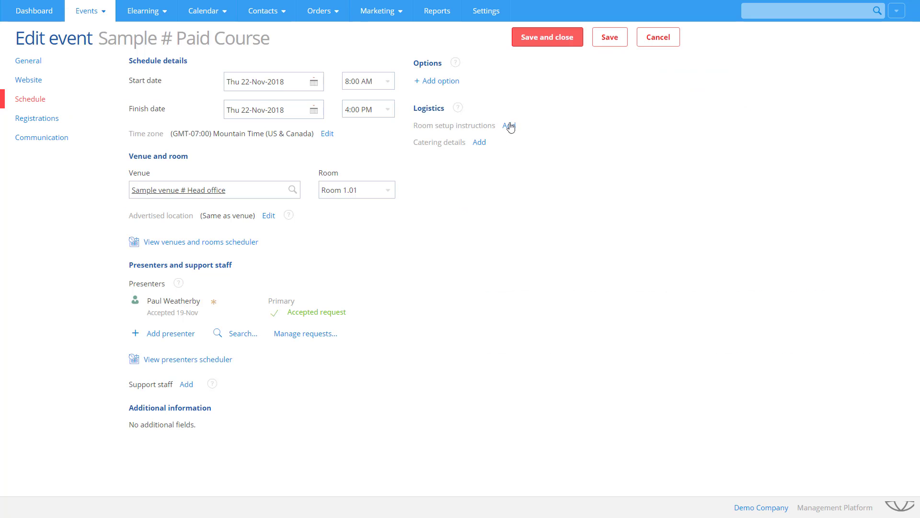
# Set room setup to U shape, saved as the template default.
pyautogui.click(507, 126)
pyautogui.click(503, 145)
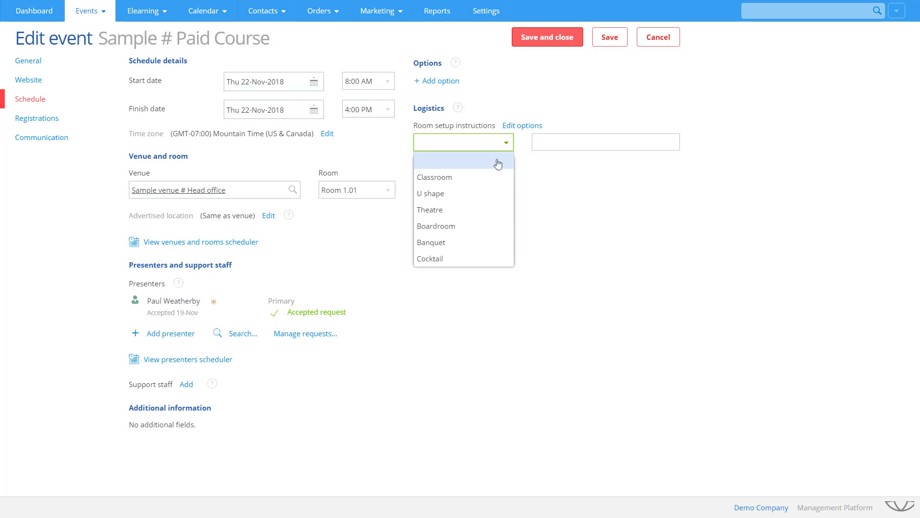
pyautogui.click(486, 194)
pyautogui.click(418, 163)
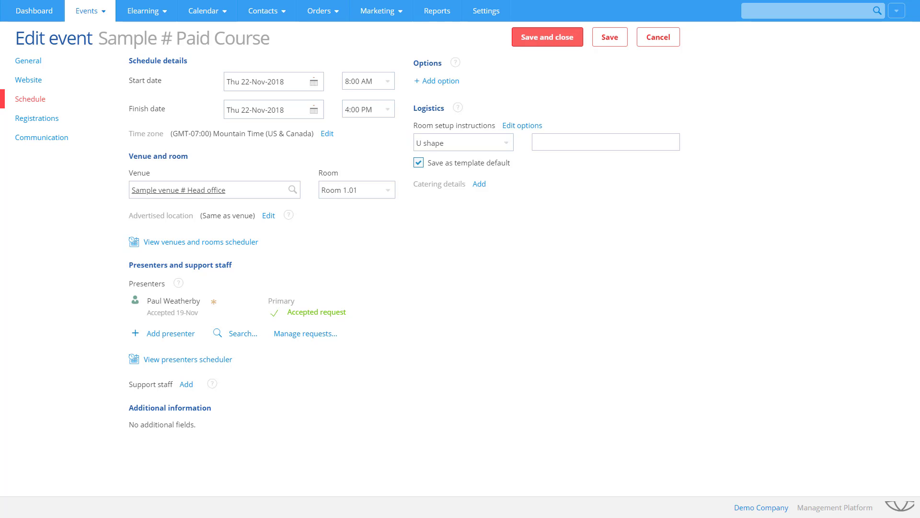
# Set catering to Lunch, saved as the template default.
pyautogui.click(479, 184)
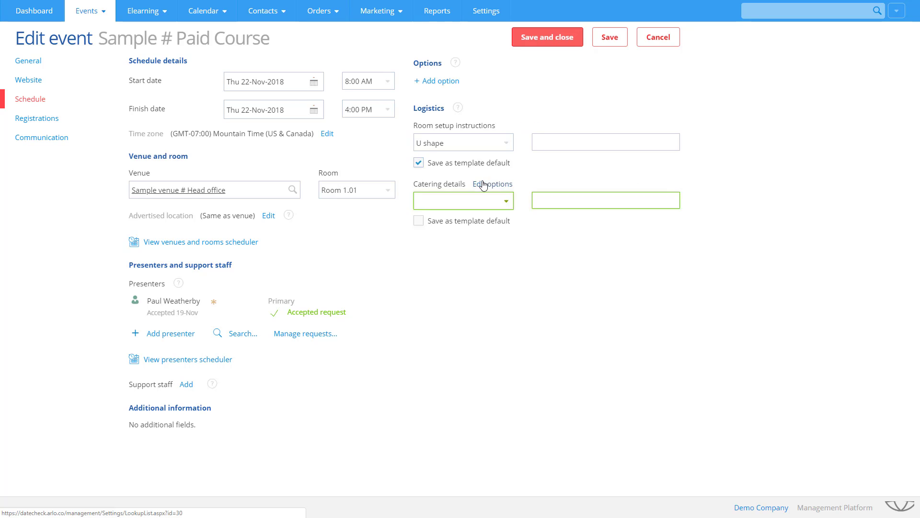
pyautogui.click(504, 203)
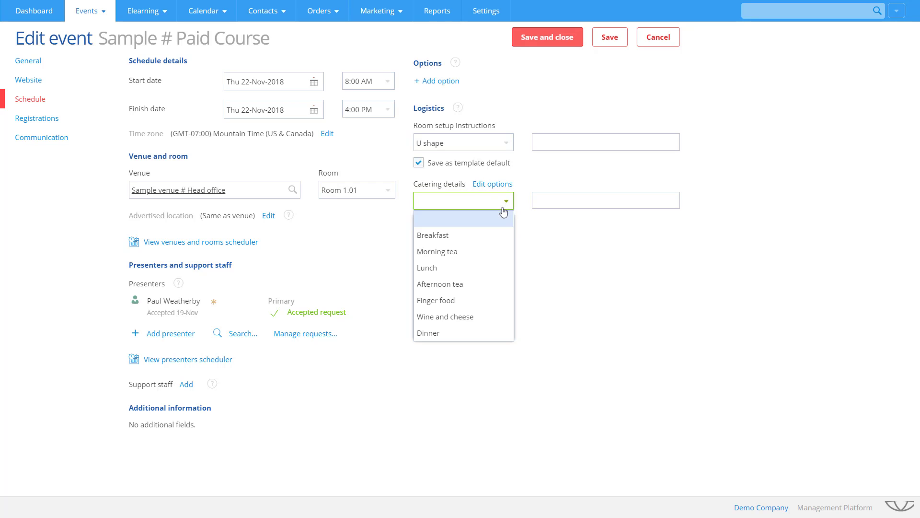
pyautogui.click(488, 272)
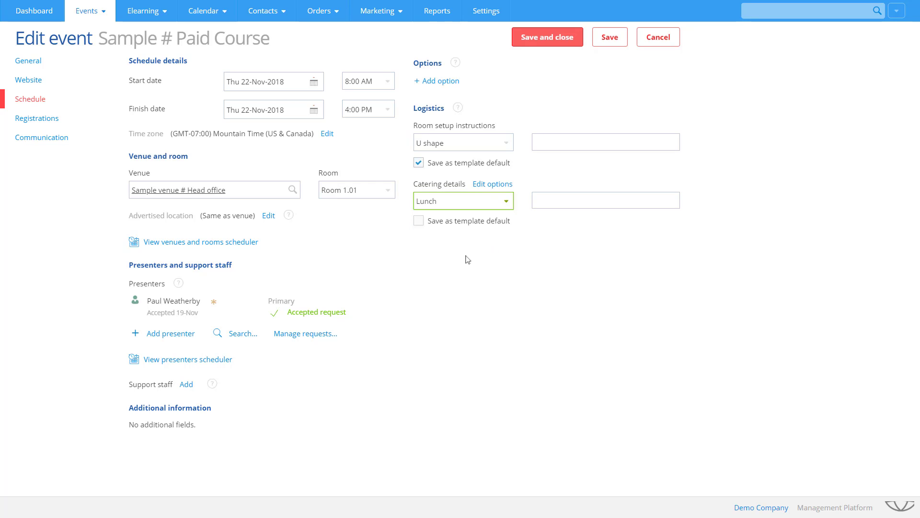
pyautogui.click(419, 221)
# Change the registration policy to self-transfers only, up until 7 days before start.
pyautogui.click(44, 120)
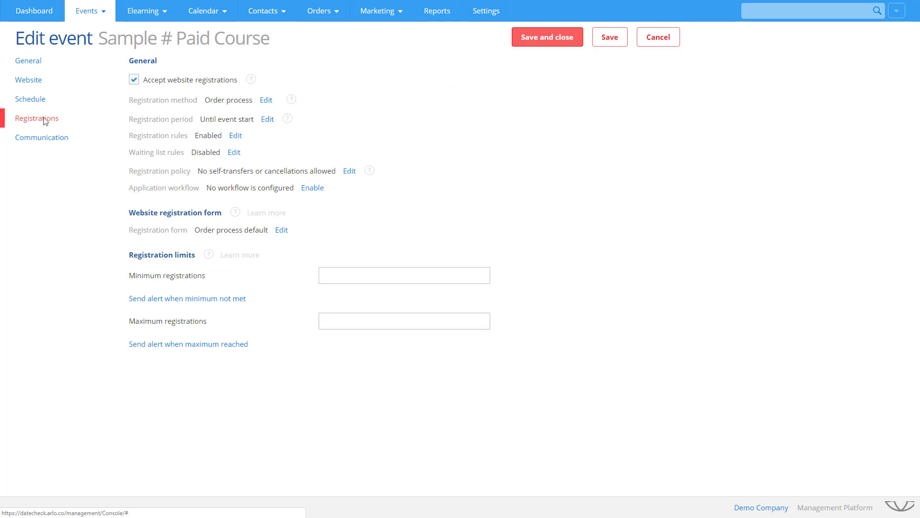
pyautogui.click(267, 120)
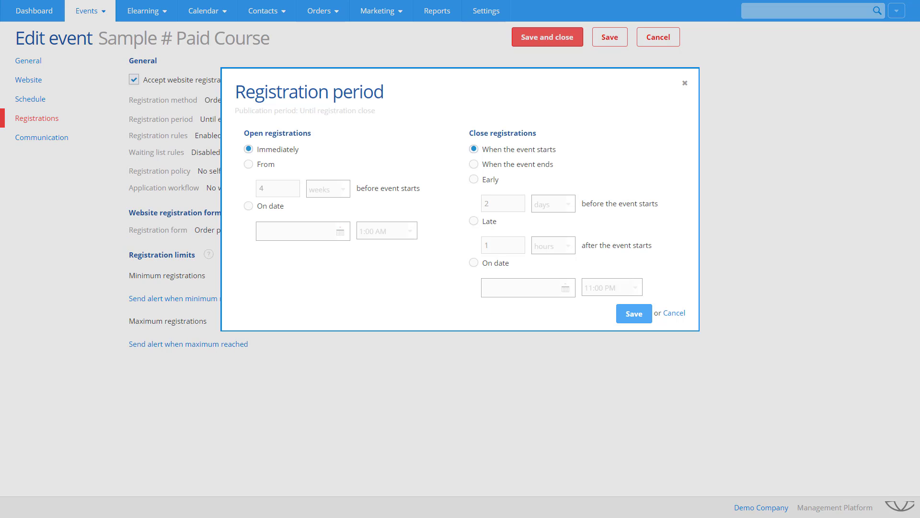
pyautogui.press('Escape')
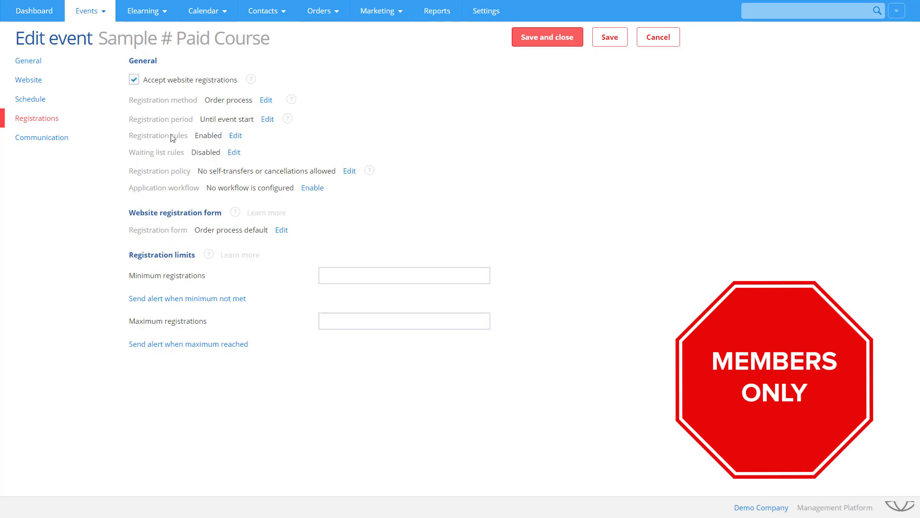
pyautogui.click(349, 171)
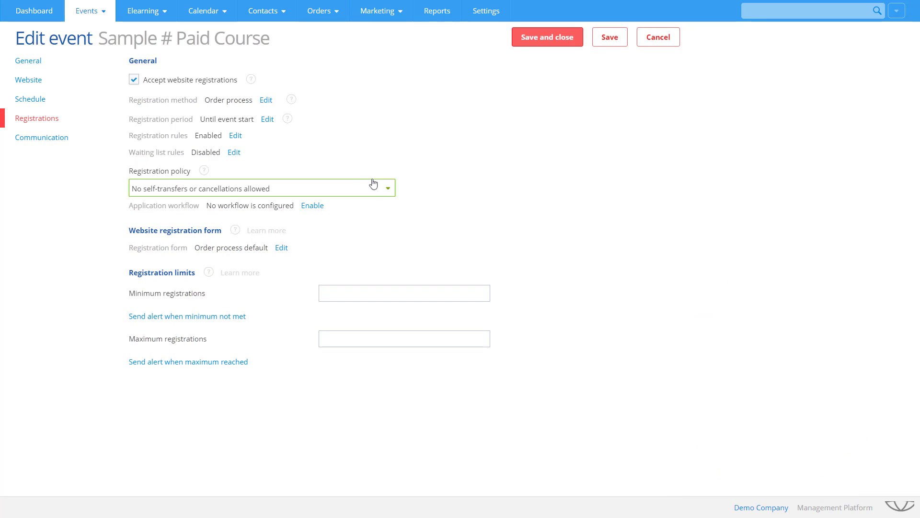
pyautogui.click(386, 188)
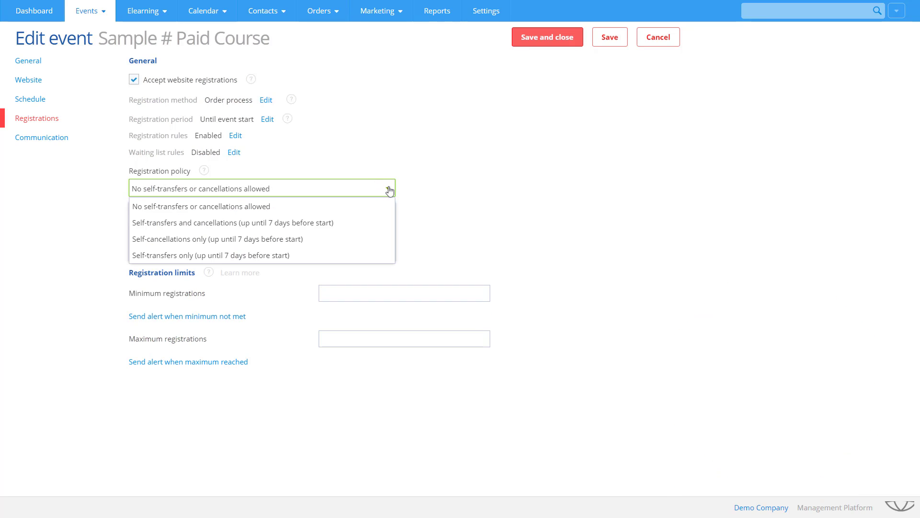
pyautogui.click(362, 255)
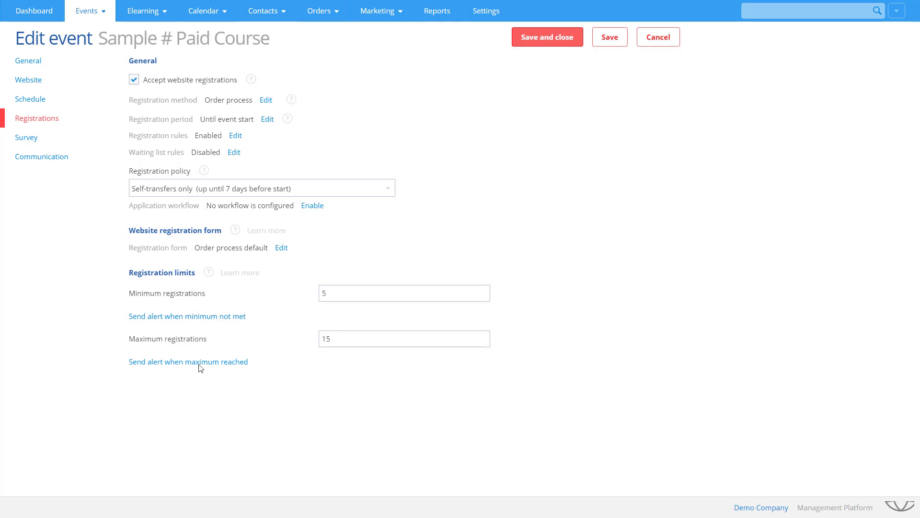
# Review the event's feedback survey settings, then view its communication schedule.
pyautogui.click(31, 138)
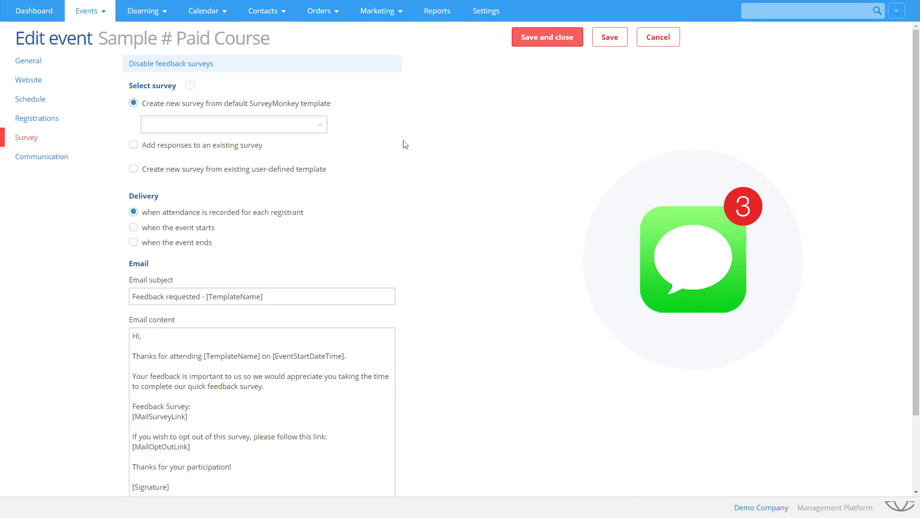
pyautogui.click(42, 158)
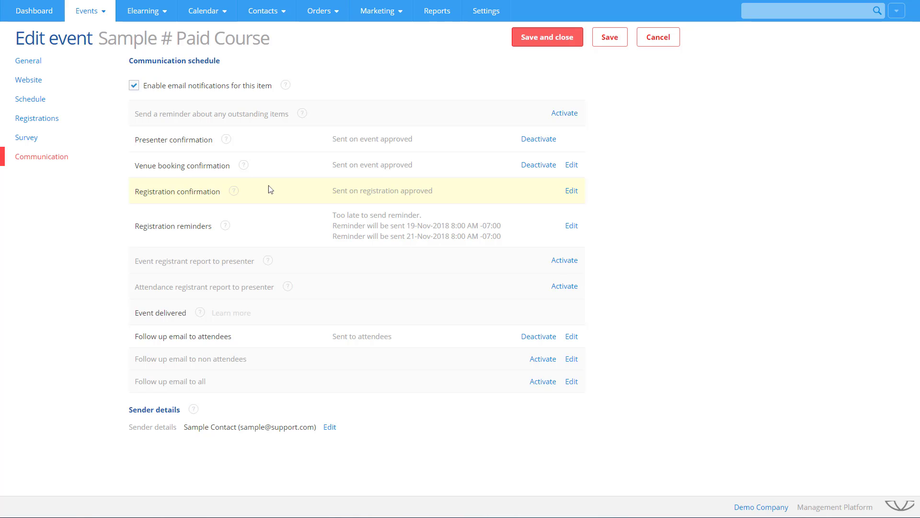
# Inspect the registration confirmation, reminder, follow-up and certificate email settings.
pyautogui.click(571, 190)
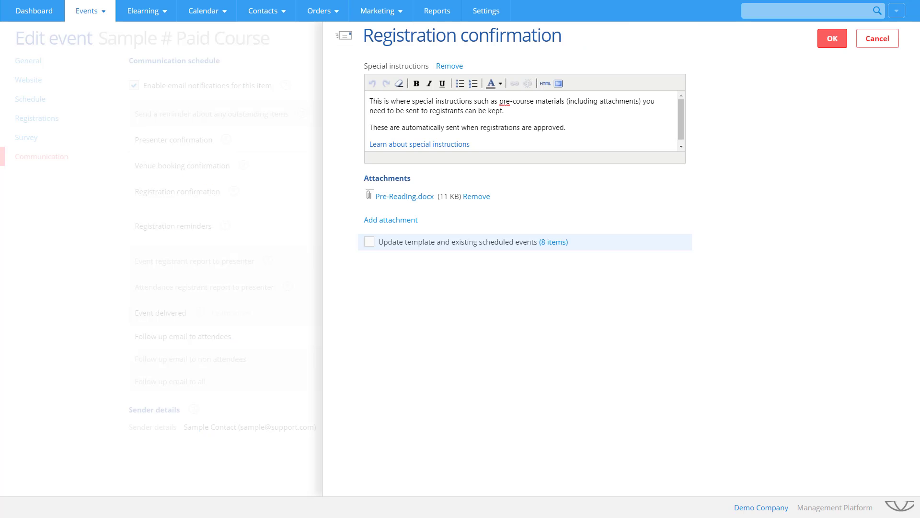
pyautogui.press('Escape')
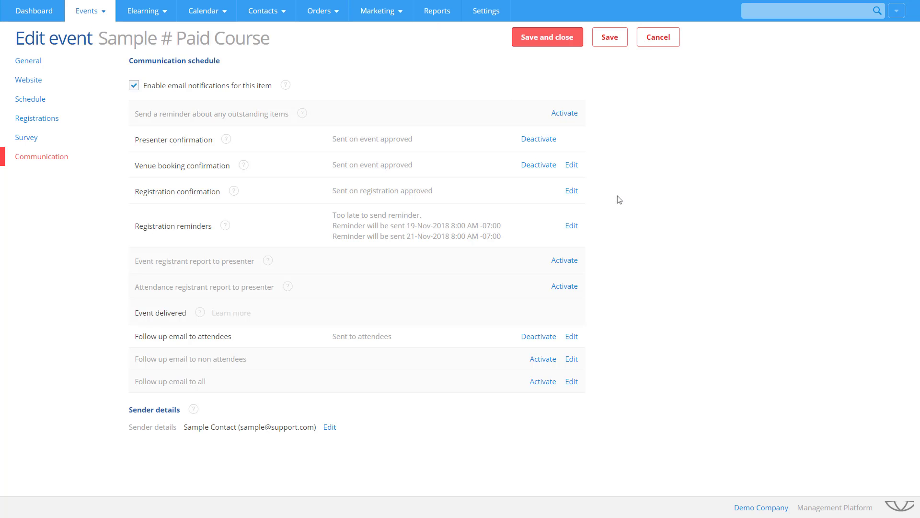
pyautogui.click(572, 226)
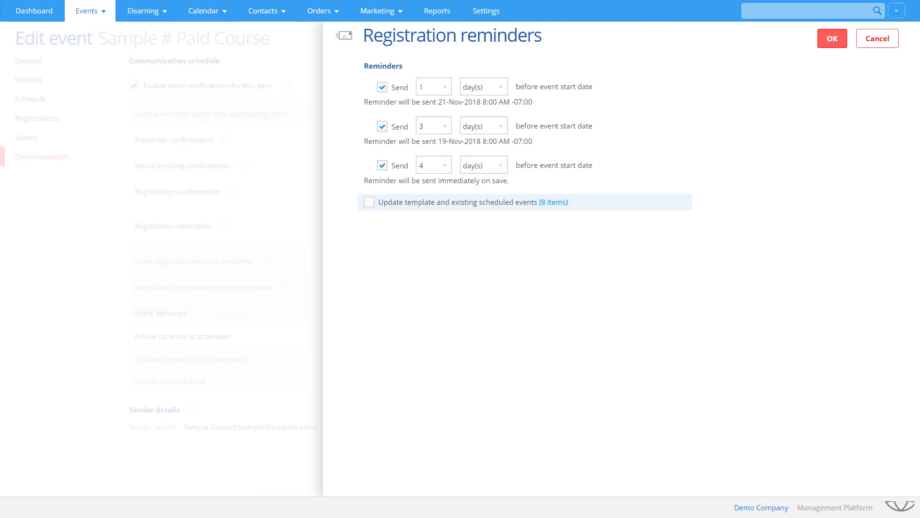
pyautogui.press('Escape')
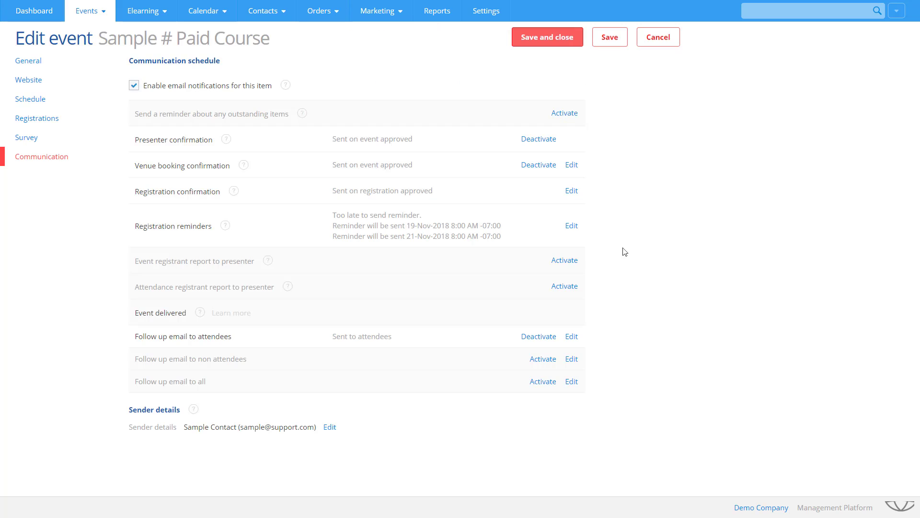
pyautogui.click(570, 336)
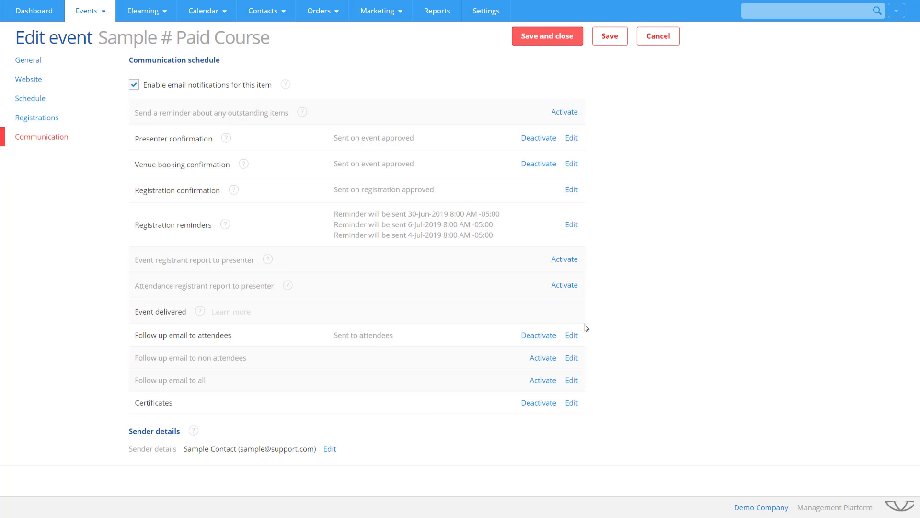
pyautogui.click(571, 403)
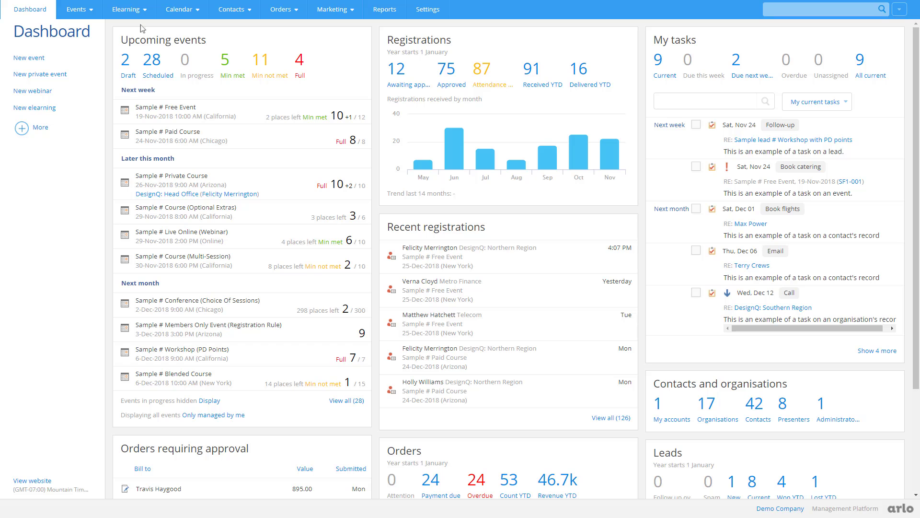
# Filter the scheduled events list by the Earlybird discount tag.
pyautogui.moveTo(79, 9)
pyautogui.click(94, 32)
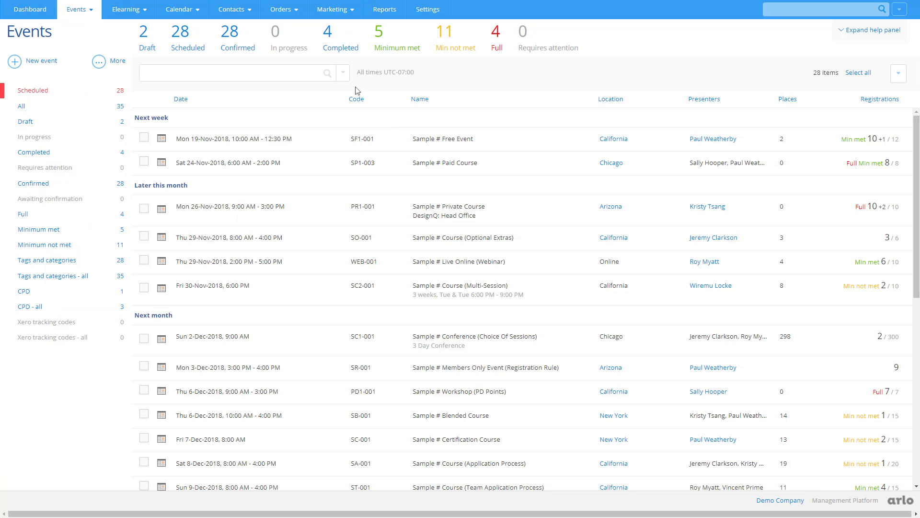
pyautogui.click(343, 73)
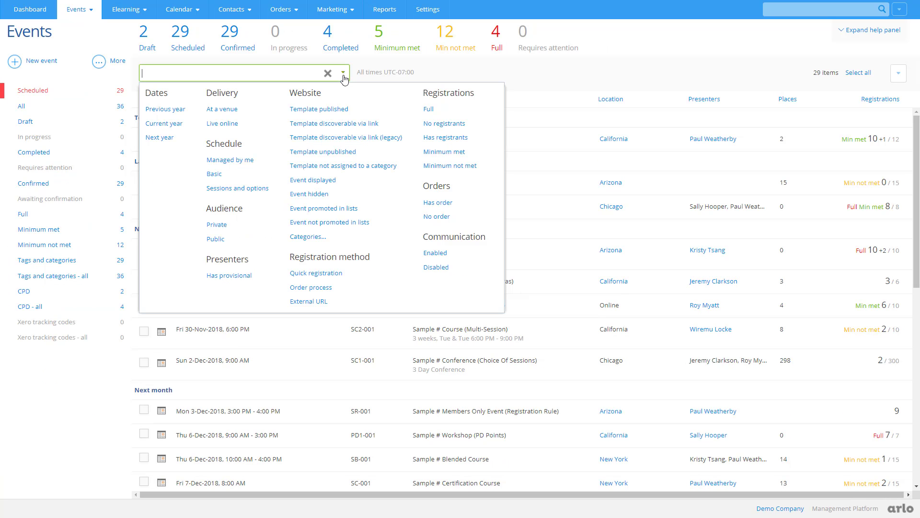
pyautogui.write('earlybird')
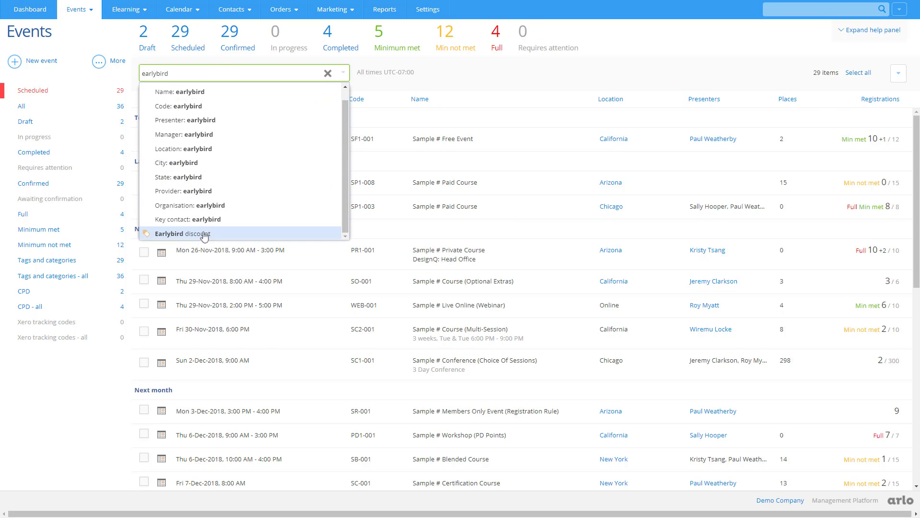
pyautogui.click(205, 234)
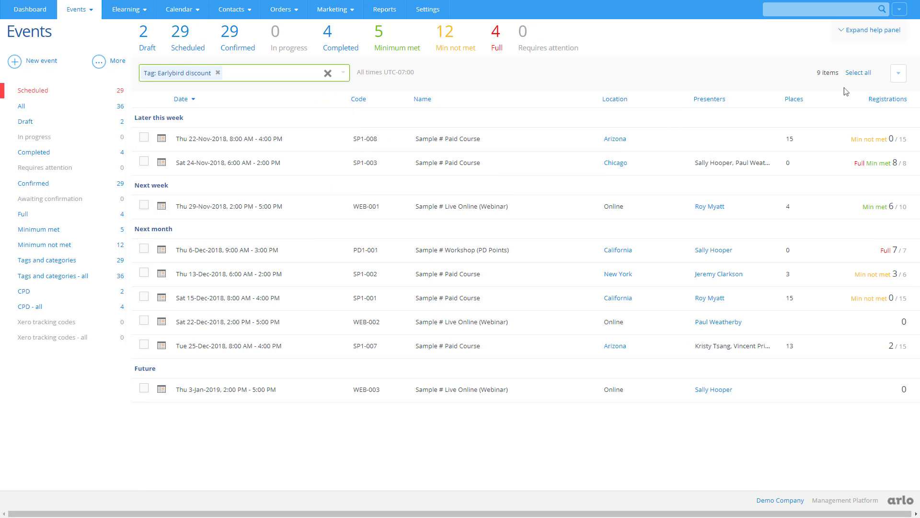
# Export the filtered events as a CSV file and go to Reports.
pyautogui.click(898, 72)
pyautogui.click(845, 88)
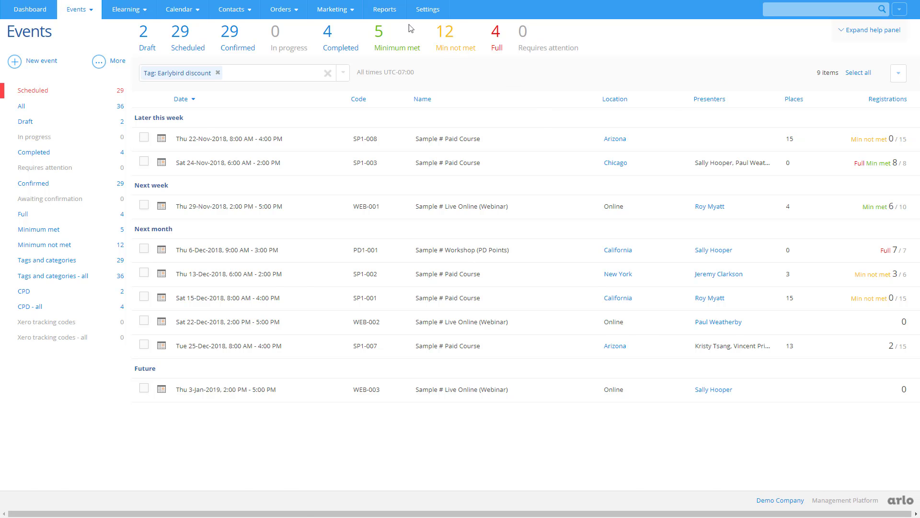
pyautogui.click(394, 17)
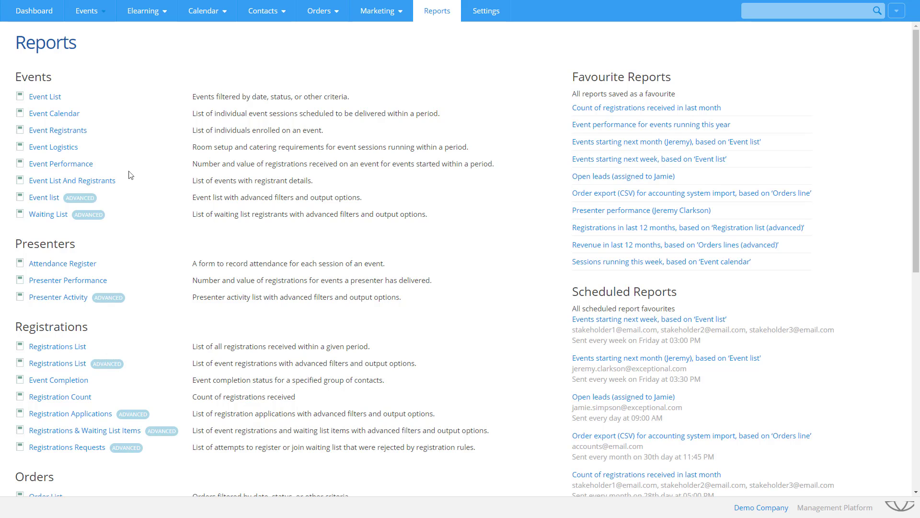
# Start an advanced event list report filtered on the primary presenter's email address.
pyautogui.click(49, 198)
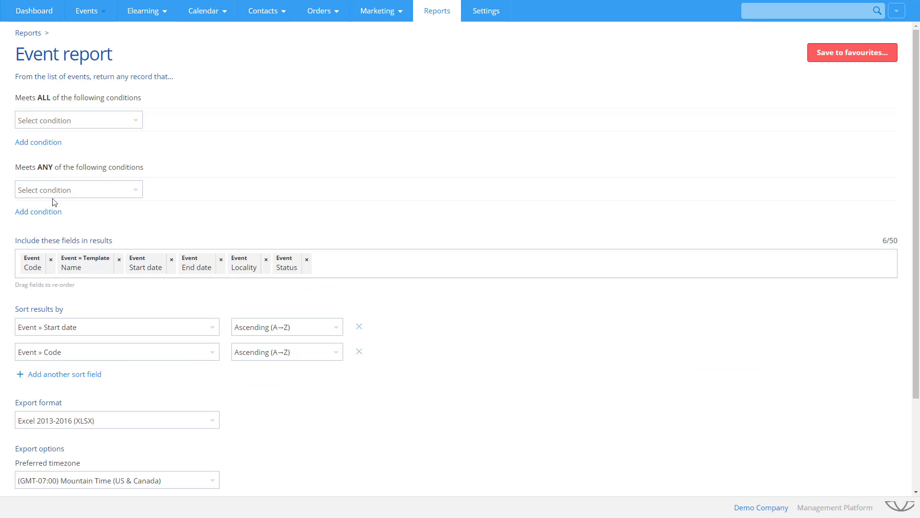
pyautogui.click(135, 123)
pyautogui.click(134, 202)
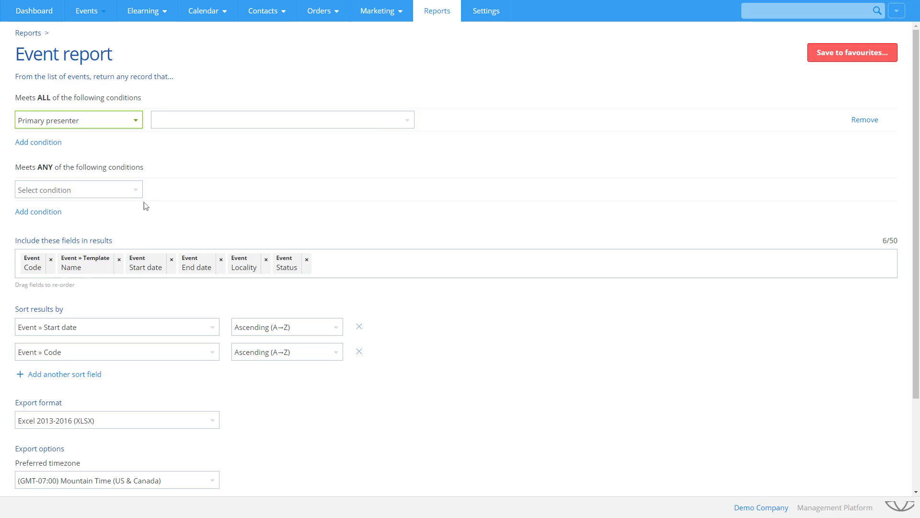
pyautogui.click(406, 120)
pyautogui.click(396, 153)
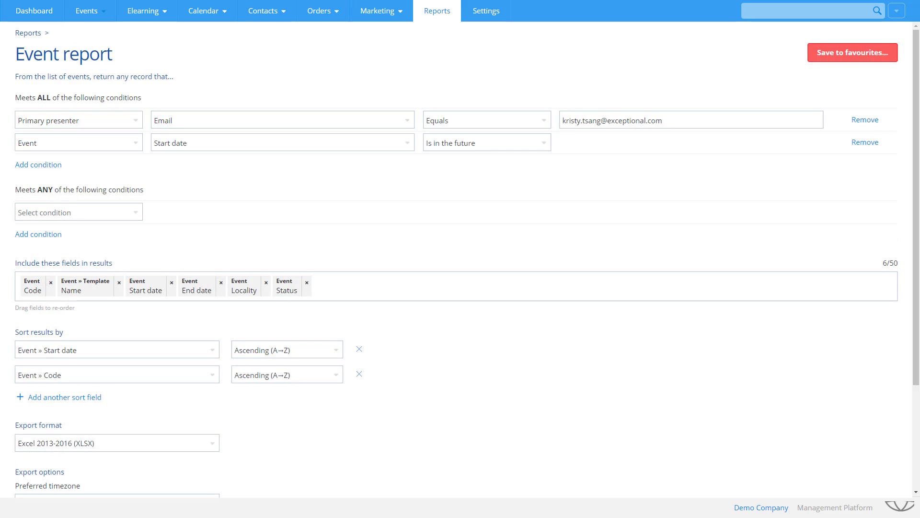
pyautogui.scroll(-3, 555, 252)
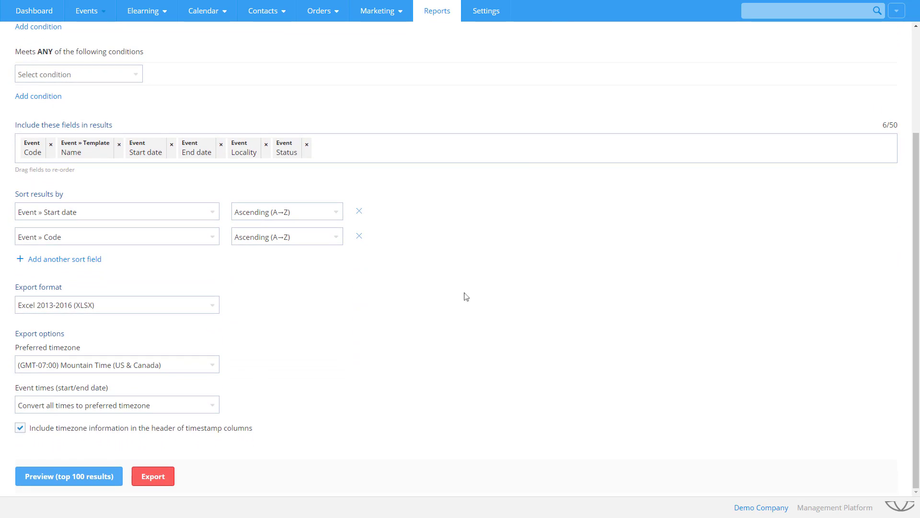
# Preview the results, export them to Excel, and save the report as a shared favourite.
pyautogui.click(93, 477)
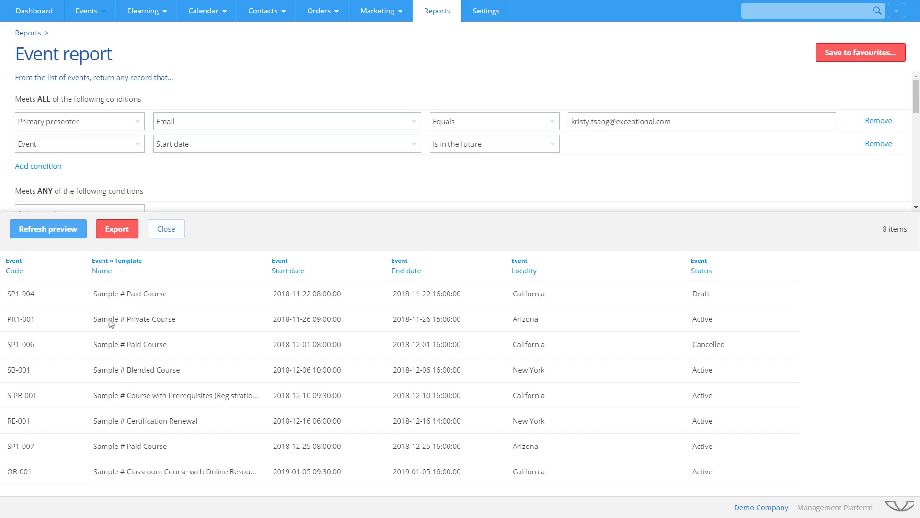
pyautogui.click(119, 234)
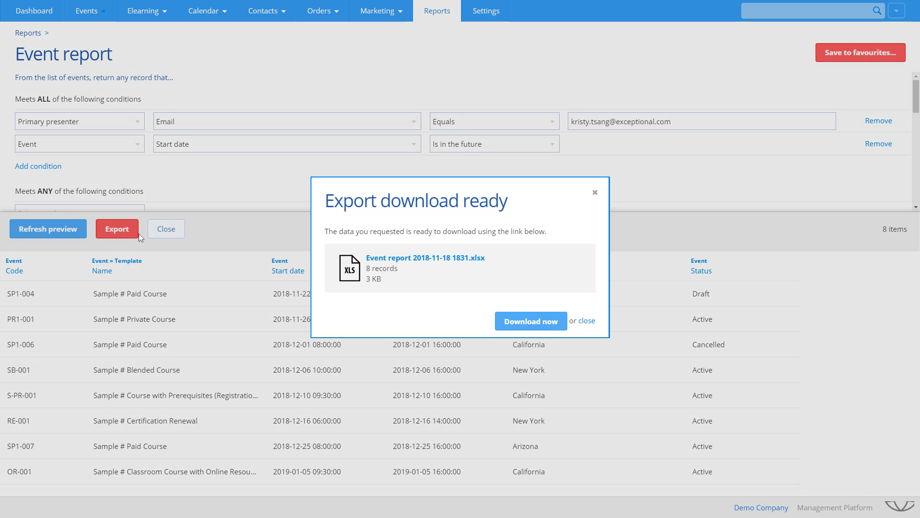
pyautogui.click(521, 324)
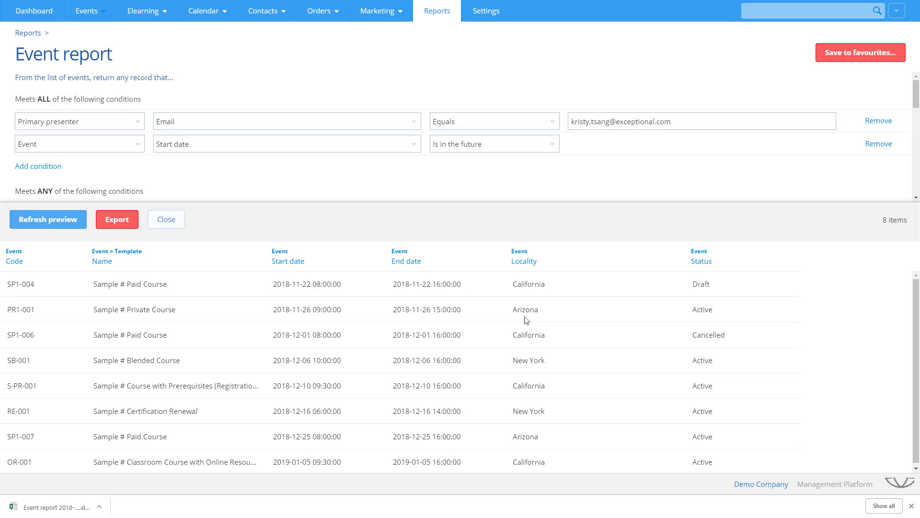
pyautogui.click(851, 56)
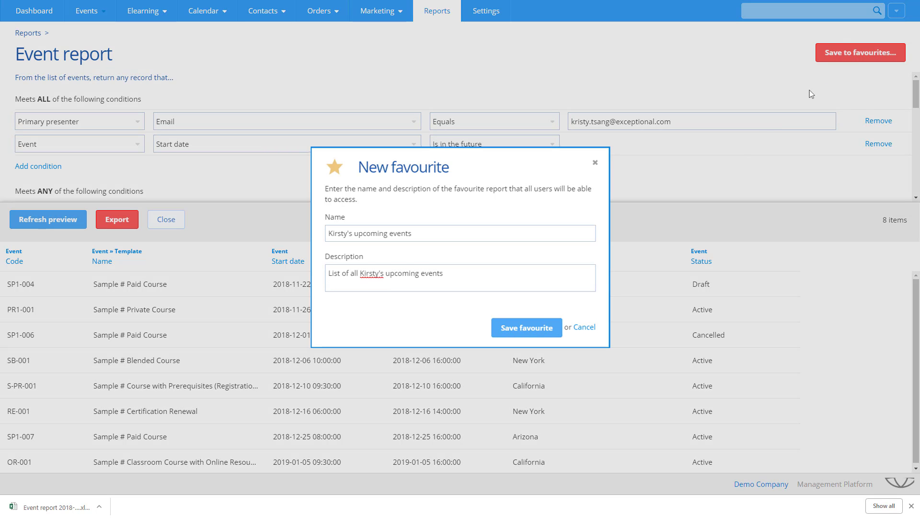
pyautogui.click(556, 322)
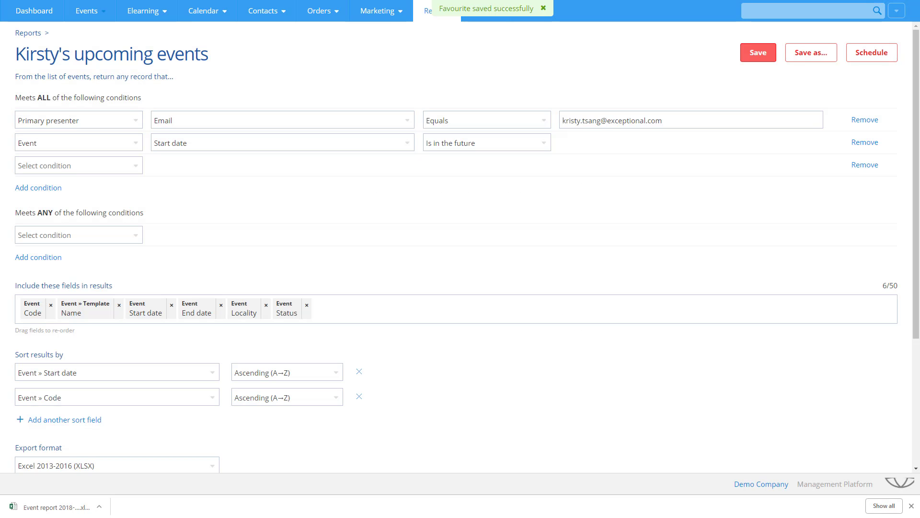
# Schedule the report to email the presenter weekly on Mondays at 9:30 AM.
pyautogui.click(876, 53)
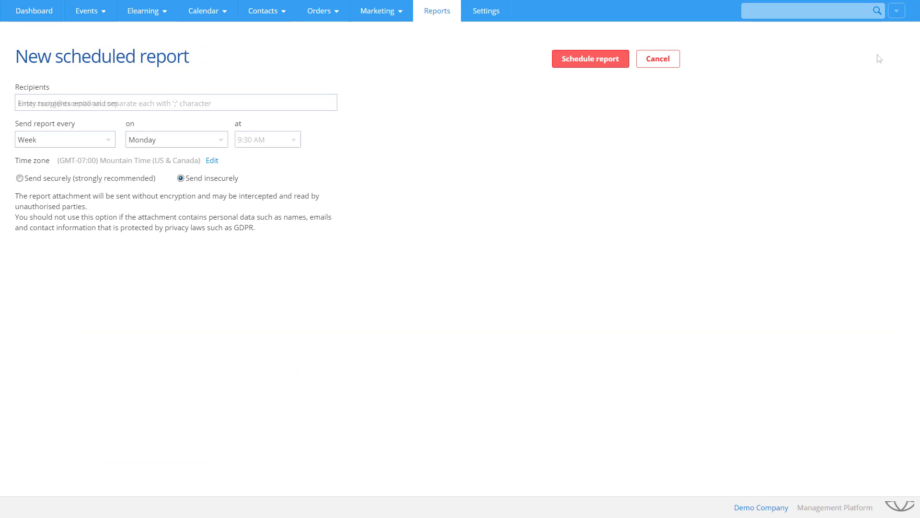
pyautogui.click(604, 65)
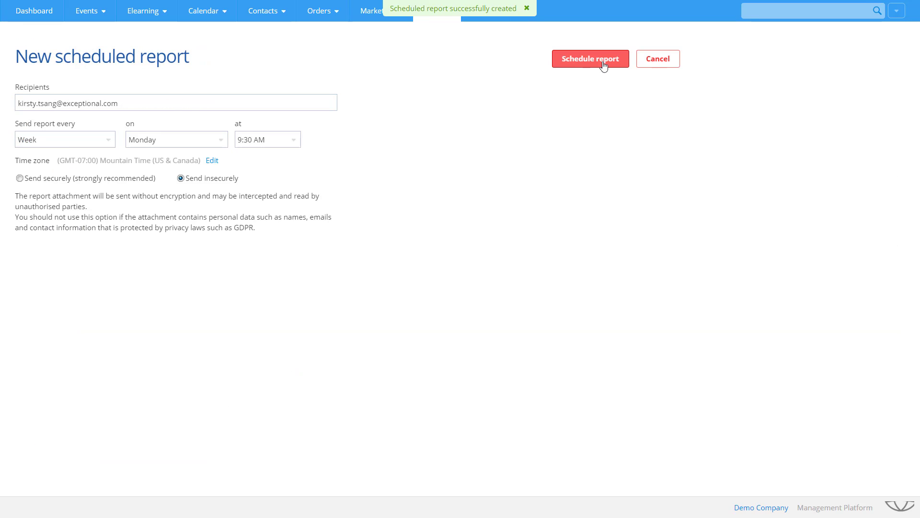